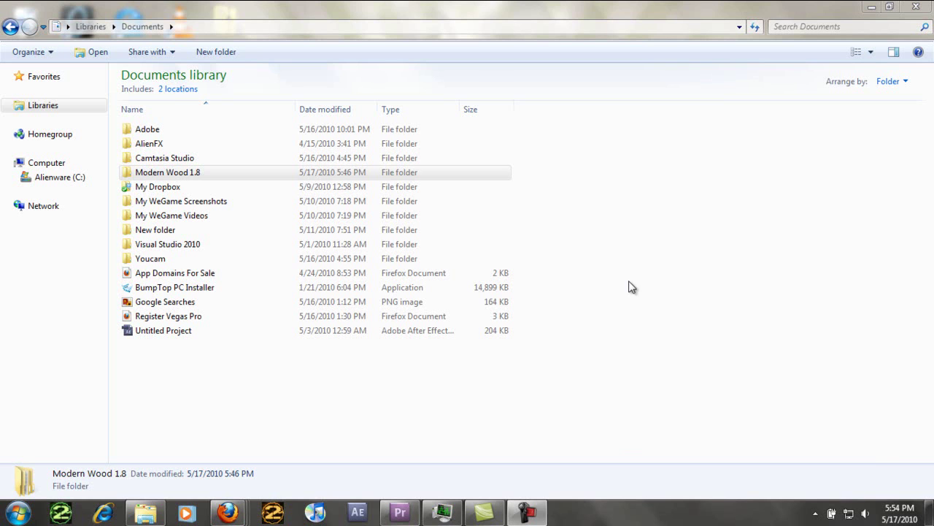
# Step: Open the Modern Wood 1.8 folder and switch its view to Large Icons
pyautogui.click(413, 173)
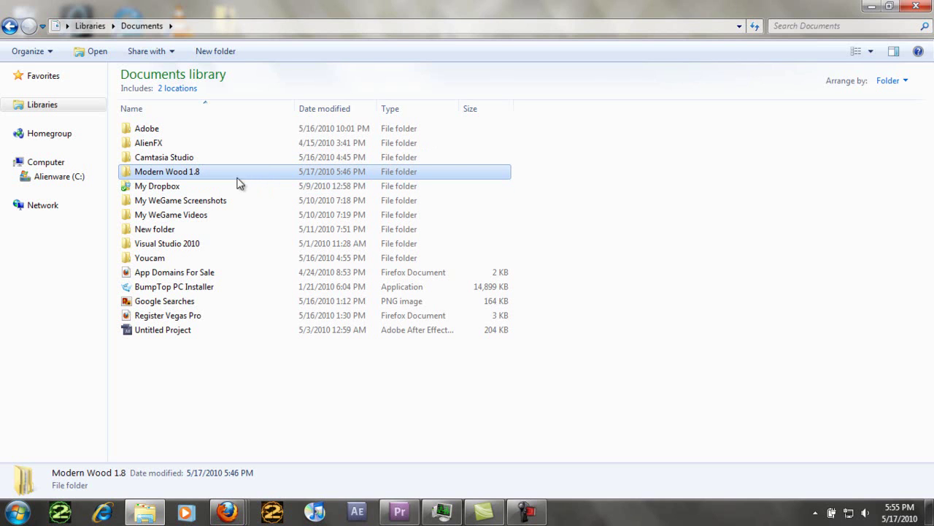
pyautogui.moveTo(263, 175)
pyautogui.doubleClick(162, 174)
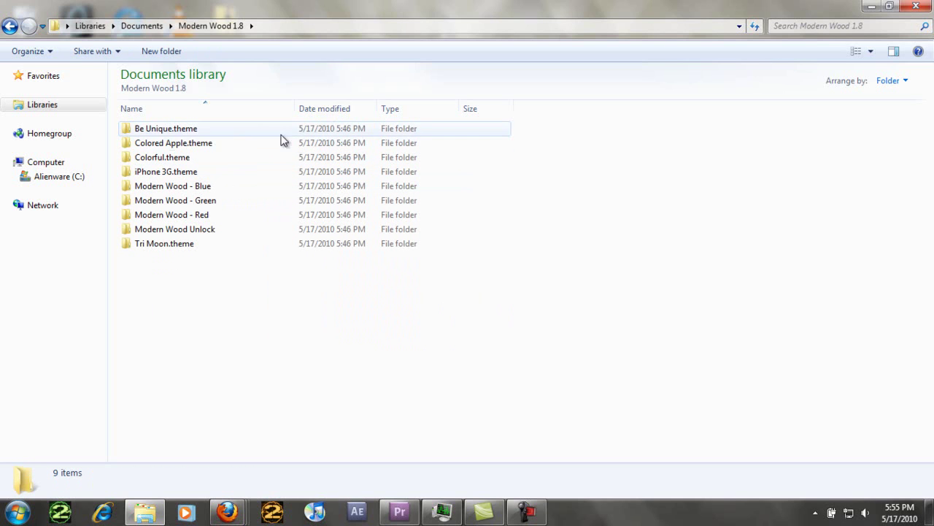
pyautogui.click(871, 51)
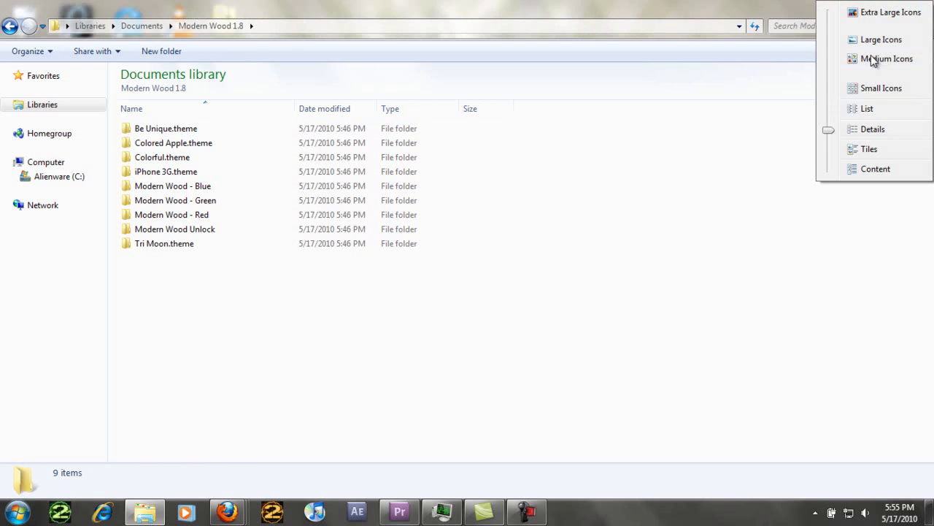
pyautogui.click(873, 41)
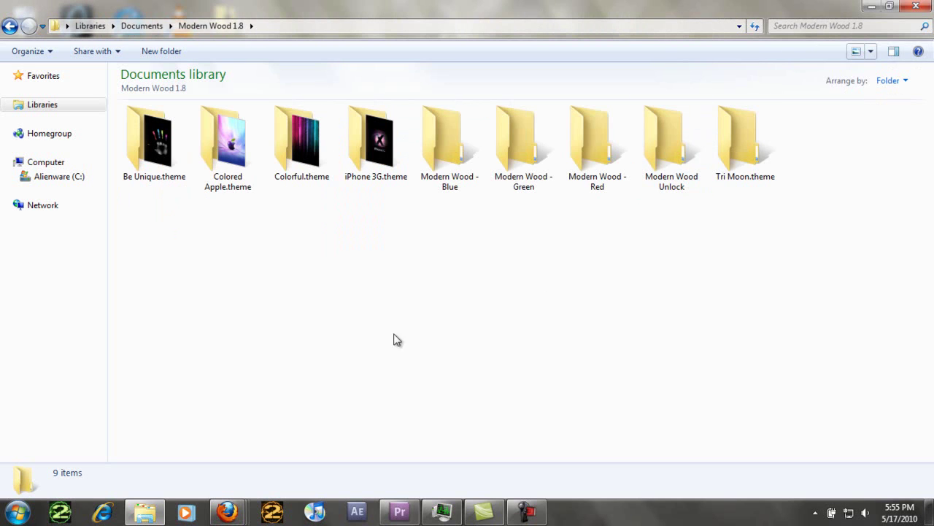
# Step: Multi-select Be Unique, Colored Apple, iPhone 3G and Tri Moon themes, then clear the selection
pyautogui.click(143, 157)
pyautogui.keyDown('ctrl'); pyautogui.click(212, 160); pyautogui.keyUp('ctrl')
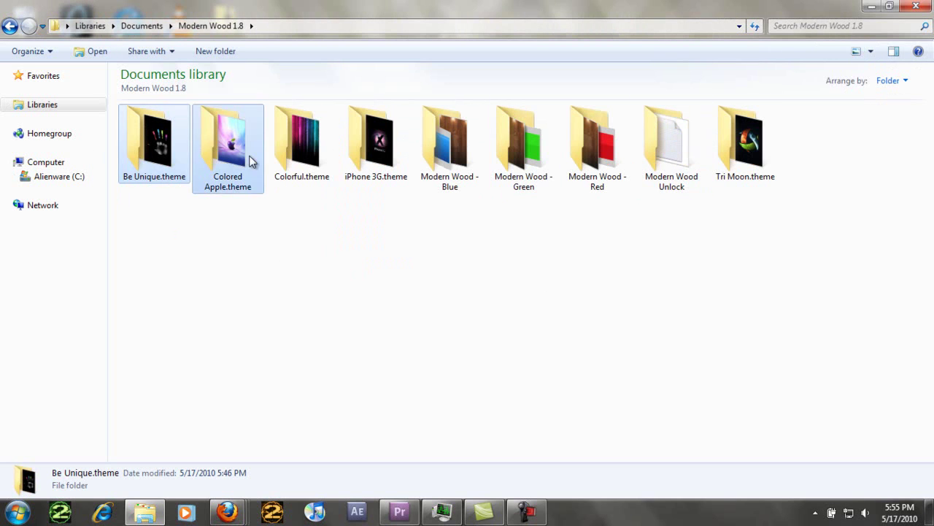
pyautogui.keyDown('ctrl'); pyautogui.click(376, 149); pyautogui.keyUp('ctrl')
pyautogui.keyDown('ctrl'); pyautogui.click(759, 142); pyautogui.keyUp('ctrl')
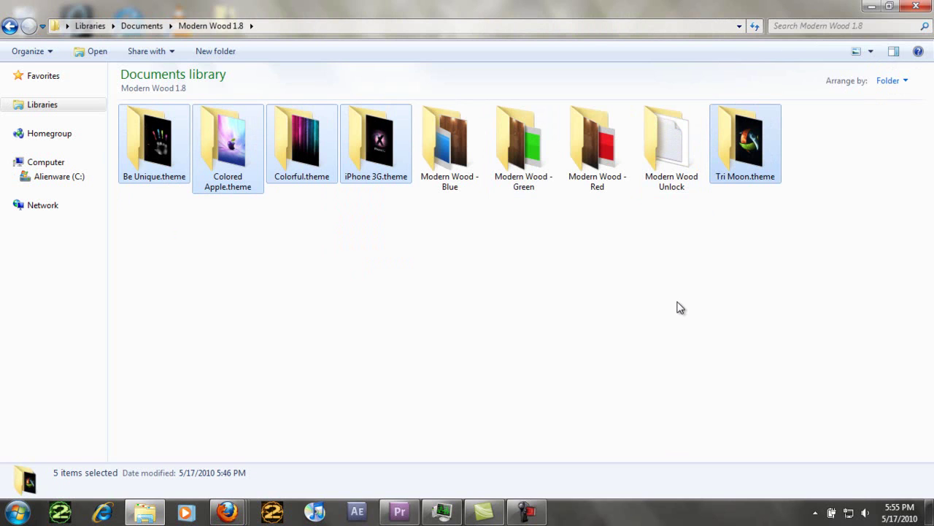
pyautogui.click(565, 200)
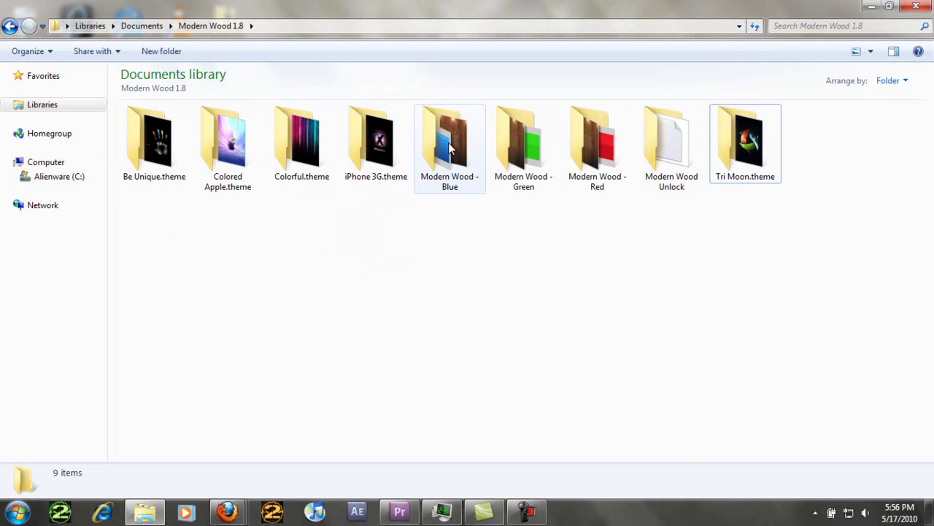
# Step: Box-select three Modern Wood colour folders, then select Unlock, iPhone 3G and Be Unique in turn
pyautogui.moveTo(450, 146); pyautogui.dragTo(521, 211)
pyautogui.click(717, 241)
pyautogui.moveTo(695, 238); pyautogui.dragTo(447, 144)
pyautogui.click(471, 325)
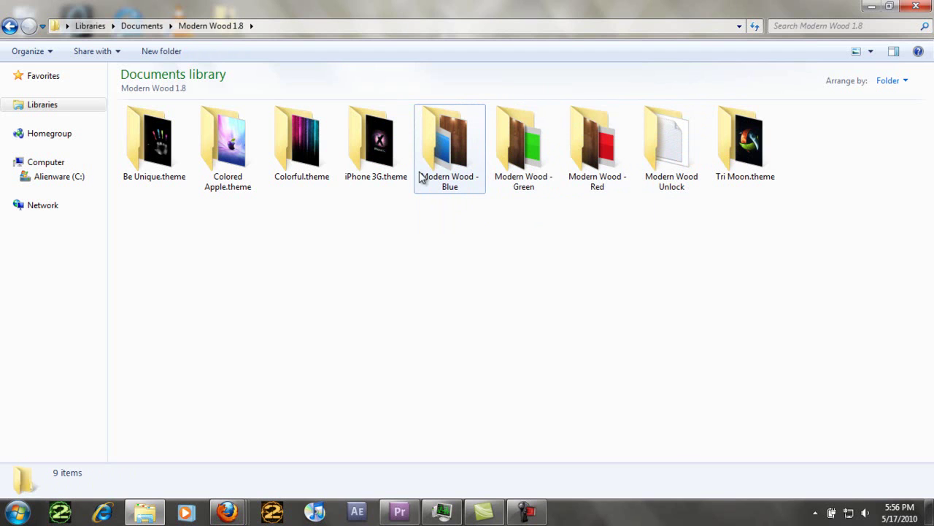
pyautogui.click(684, 157)
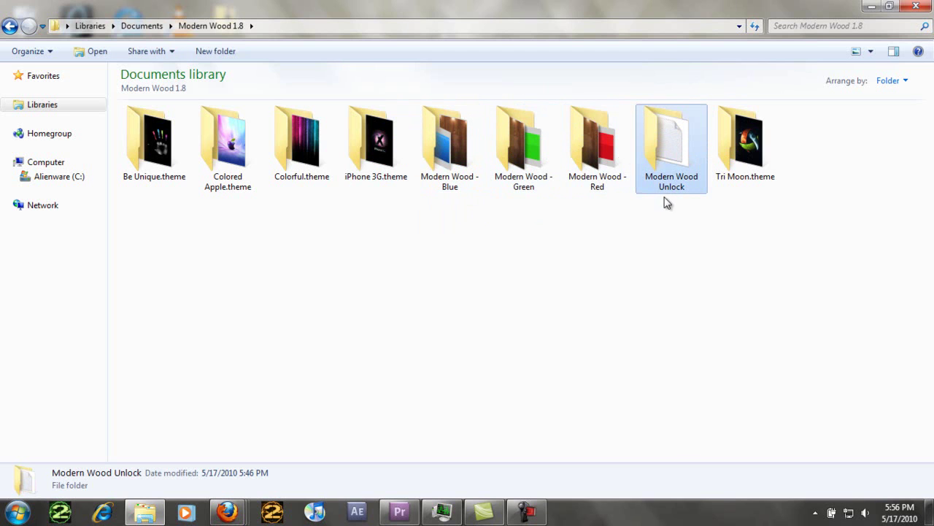
pyautogui.press('i')
pyautogui.press('b')
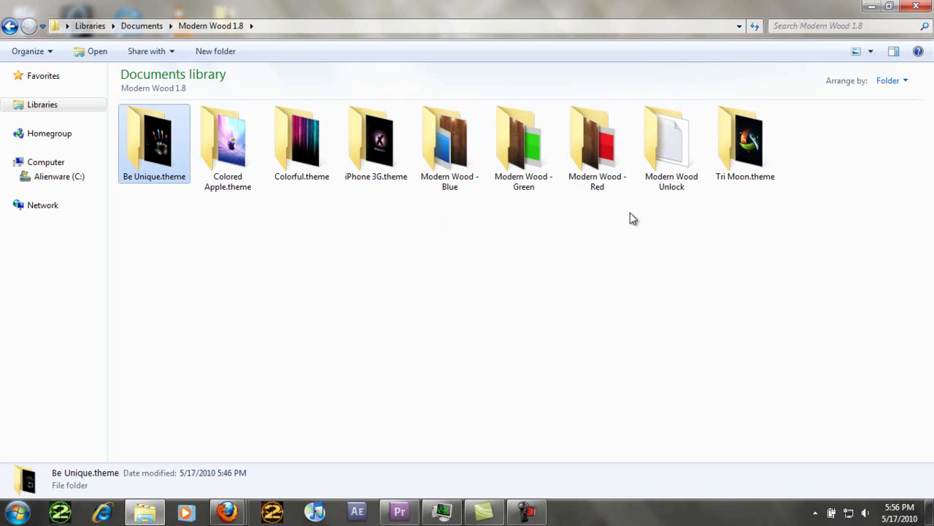
pyautogui.click(606, 210)
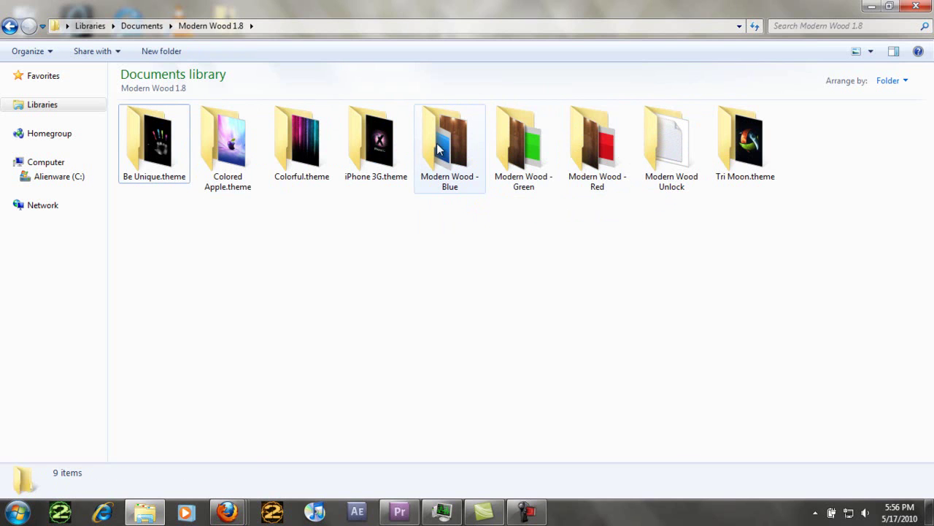
# Step: Open Modern Wood - Blue and check the StatusBar image's details
pyautogui.doubleClick(454, 181)
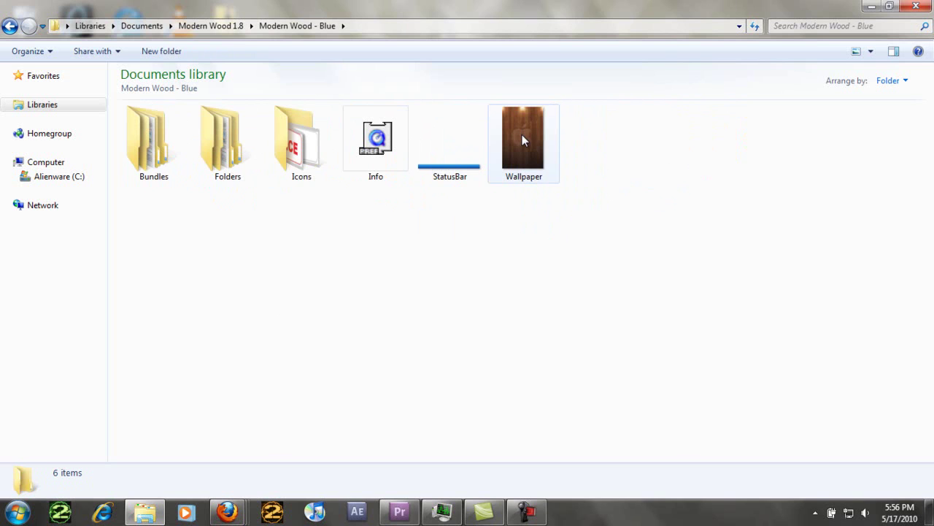
pyautogui.moveTo(537, 168)
pyautogui.click(458, 173)
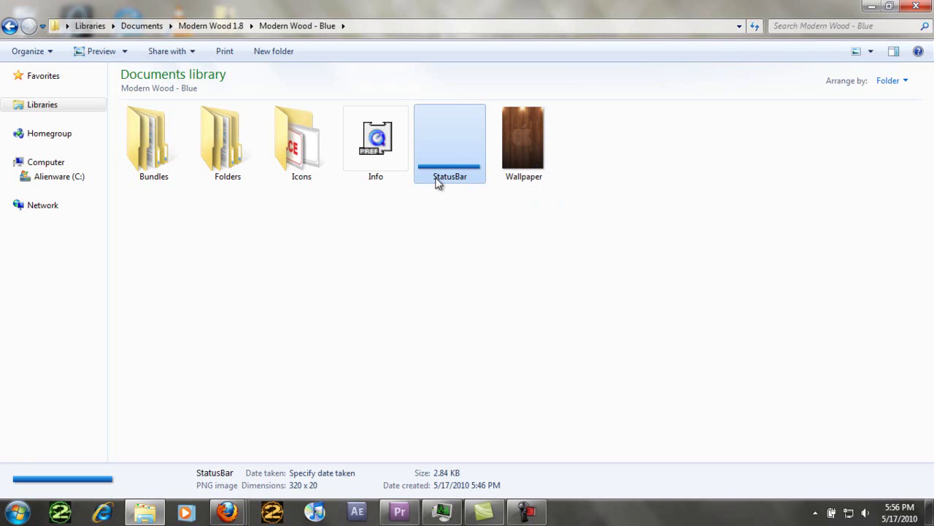
pyautogui.click(457, 187)
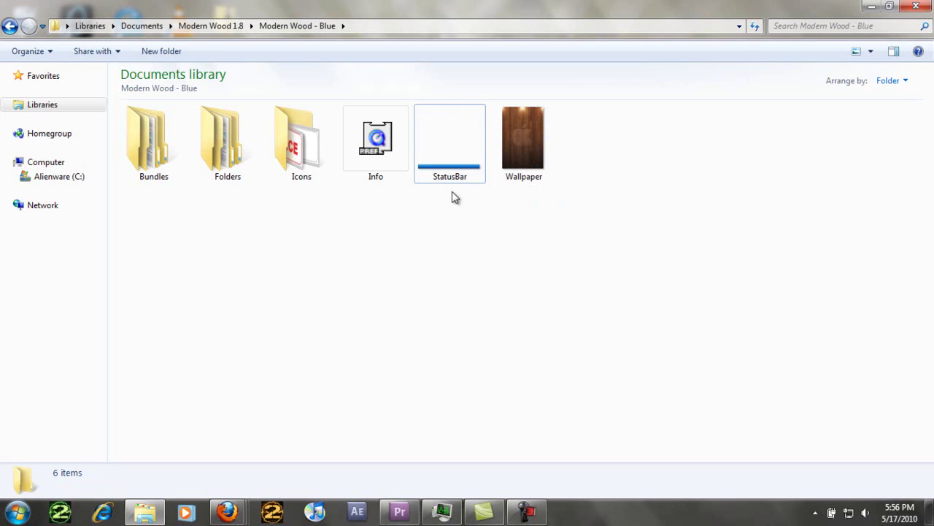
# Step: Check the Info file's details, then open the Icons folder
pyautogui.moveTo(448, 177)
pyautogui.click(408, 167)
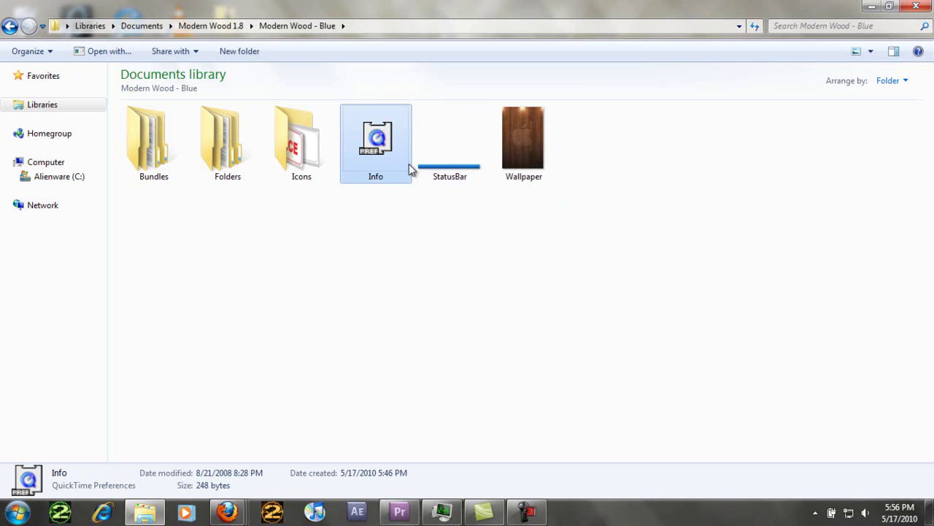
pyautogui.click(310, 144)
pyautogui.doubleClick(310, 144)
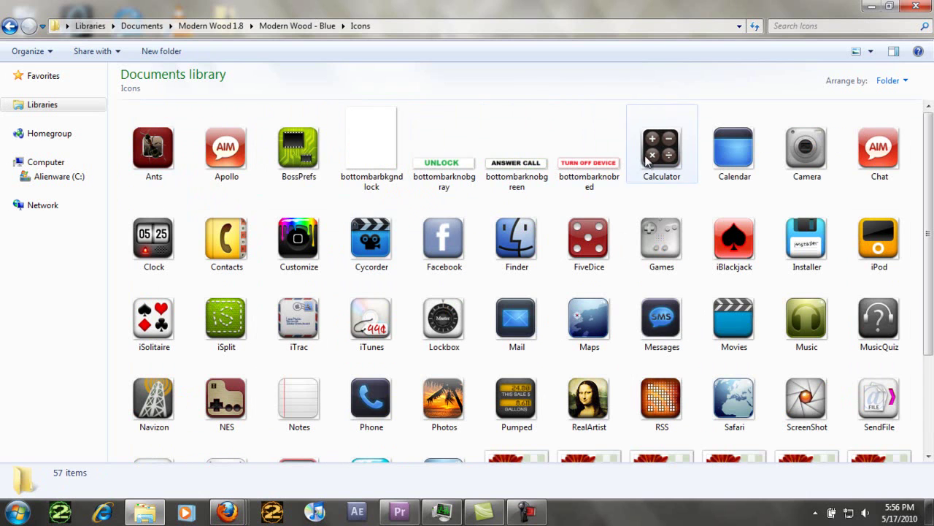
# Step: Inspect the Facebook icon's details, go back, and reopen the Icons folder
pyautogui.moveTo(930, 140)
pyautogui.mouseDown()
pyautogui.moveTo(930, 219)
pyautogui.moveTo(932, 139)
pyautogui.mouseUp()
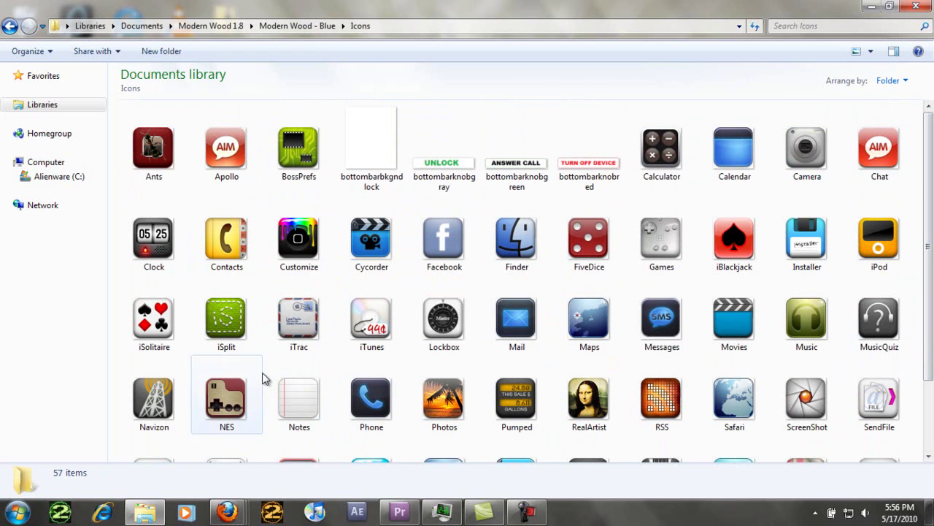
pyautogui.click(438, 252)
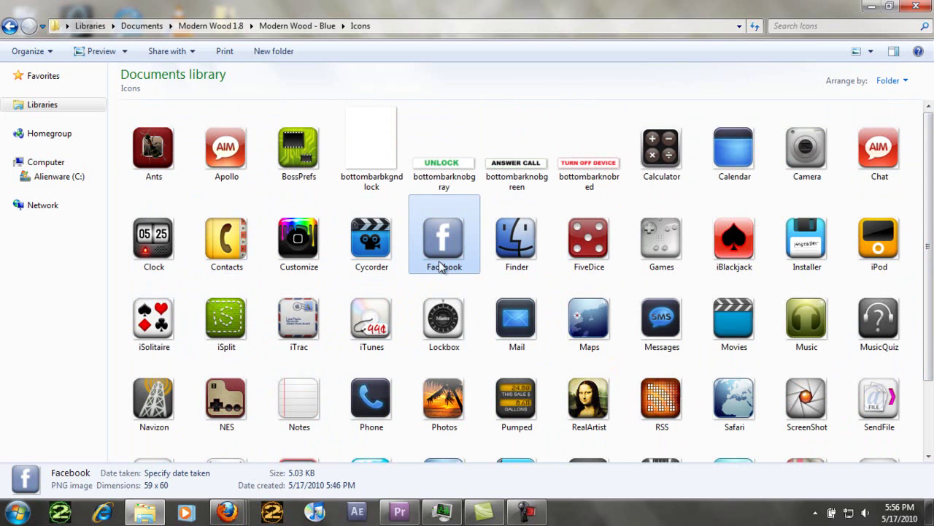
pyautogui.click(10, 26)
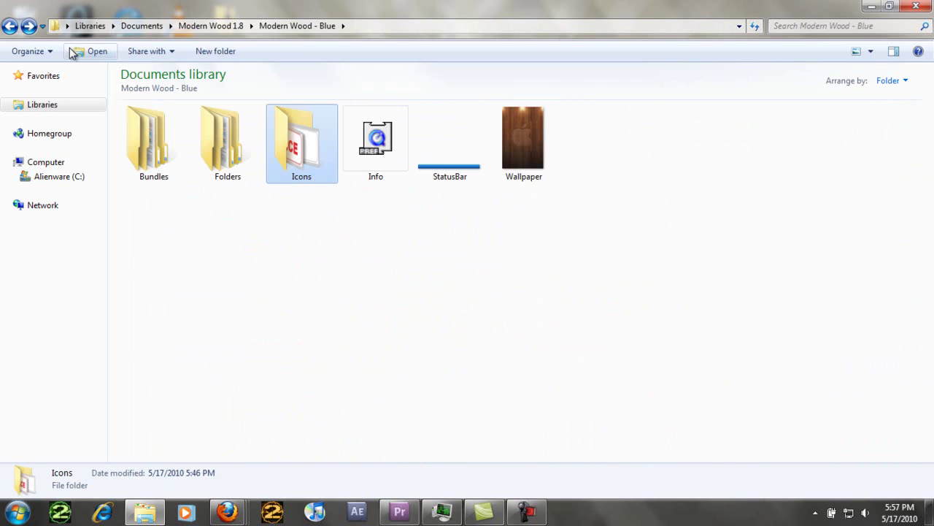
pyautogui.click(355, 312)
pyautogui.doubleClick(310, 135)
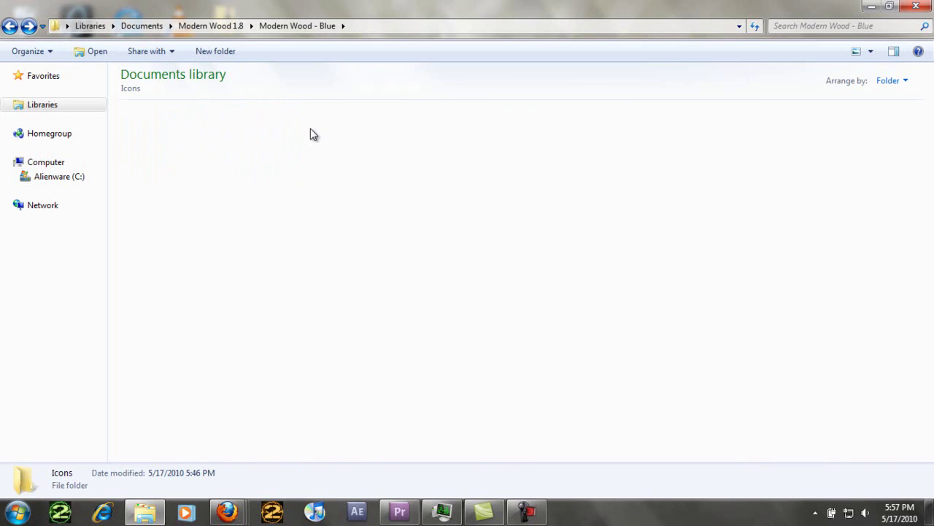
# Step: Preview the bottombarbkgndlock, bottombarknobgray and bottombarknobred images, then return to Modern Wood - Blue
pyautogui.click(371, 159)
pyautogui.click(444, 160)
pyautogui.click(589, 162)
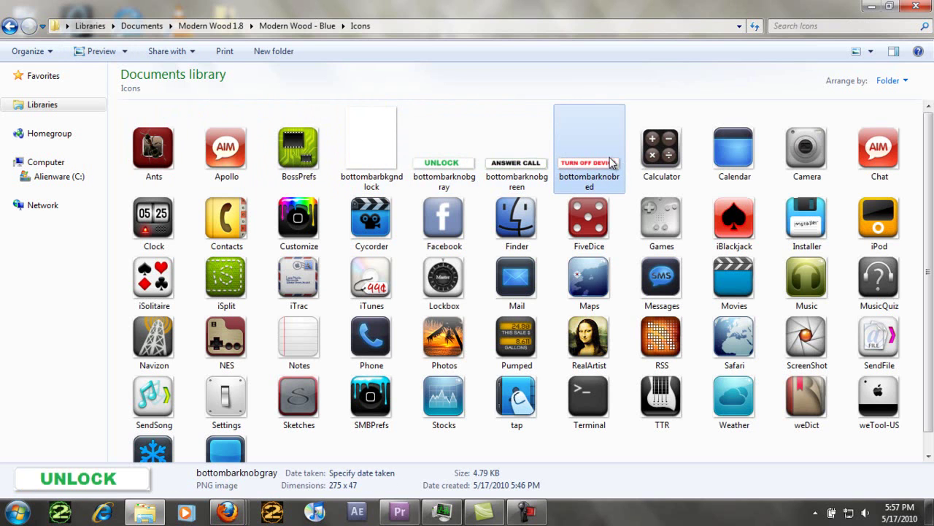
pyautogui.click(10, 28)
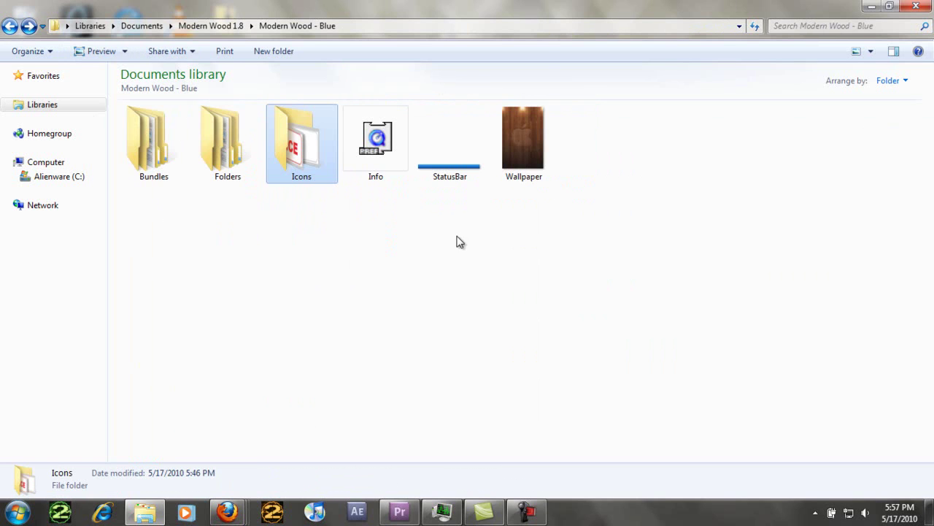
pyautogui.click(236, 163)
# Step: Navigate through Folders and SpringBoard.app into the en.lproj language folder
pyautogui.doubleClick(236, 164)
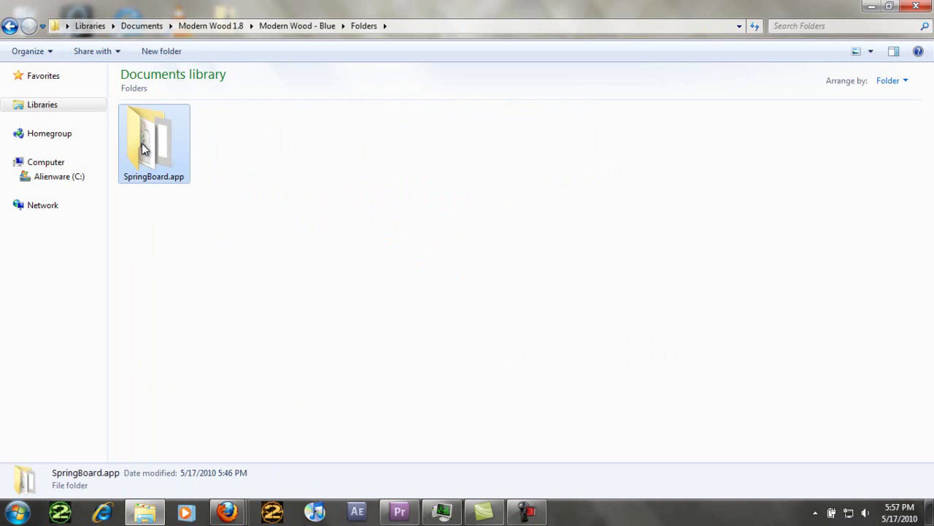
pyautogui.click(142, 144)
pyautogui.doubleClick(142, 146)
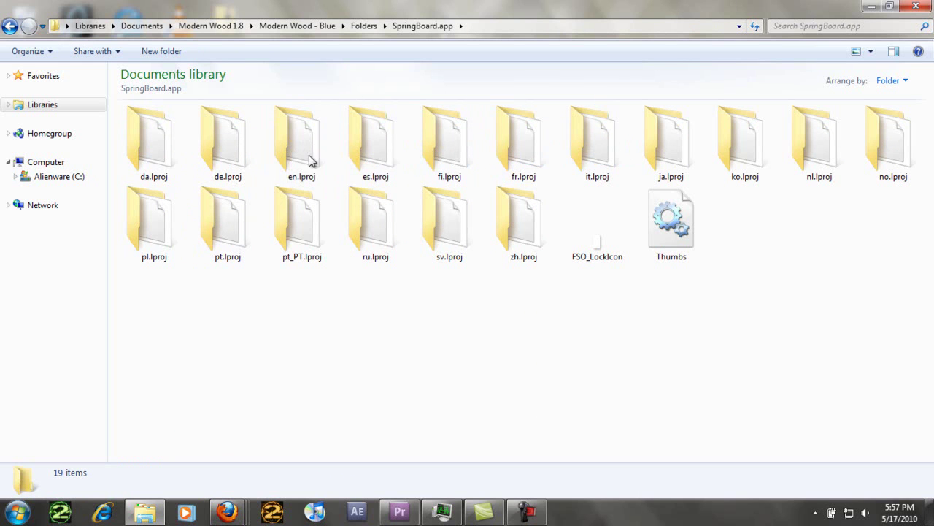
pyautogui.doubleClick(281, 134)
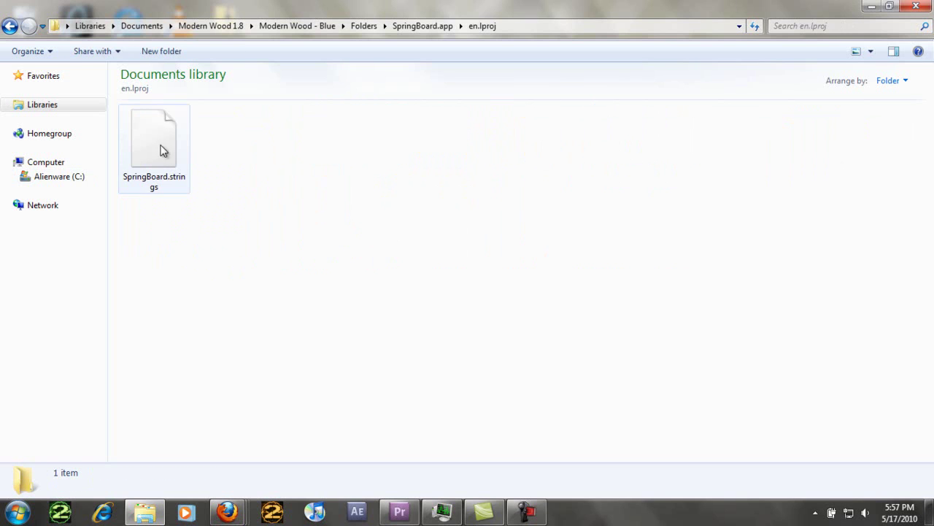
# Step: Try opening SpringBoard.strings and cancel the 'Windows can't open this file' dialog
pyautogui.click(151, 185)
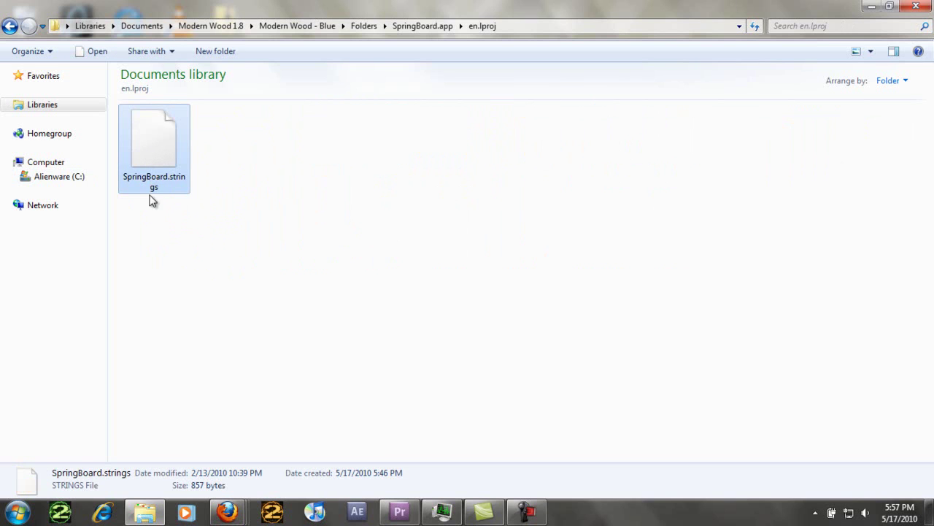
pyautogui.doubleClick(157, 137)
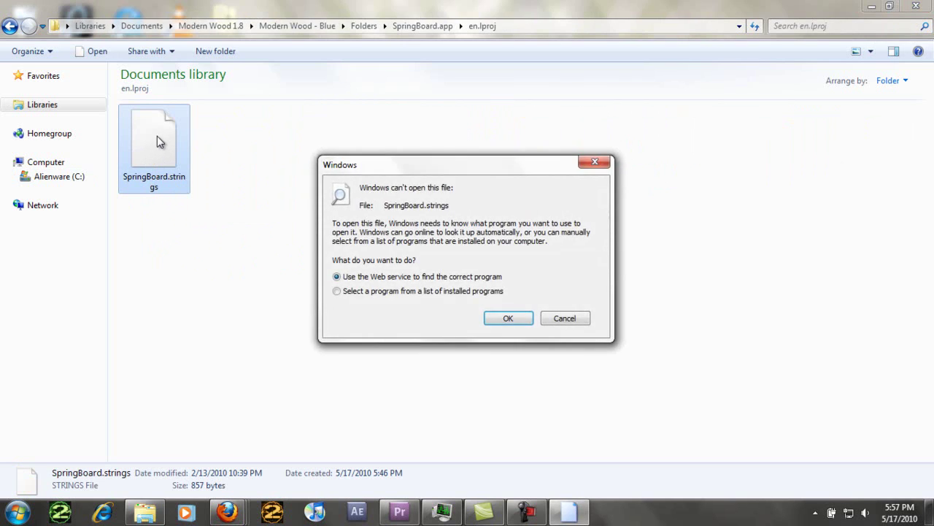
pyautogui.click(566, 319)
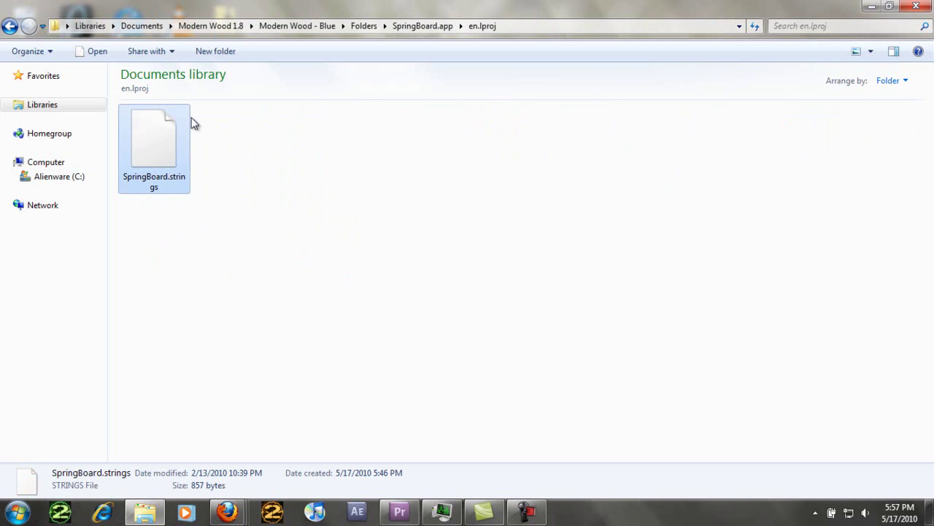
# Step: Rename SpringBoard.strings to SpringBoard.strings.txt and confirm the extension change
pyautogui.rightClick(191, 159)
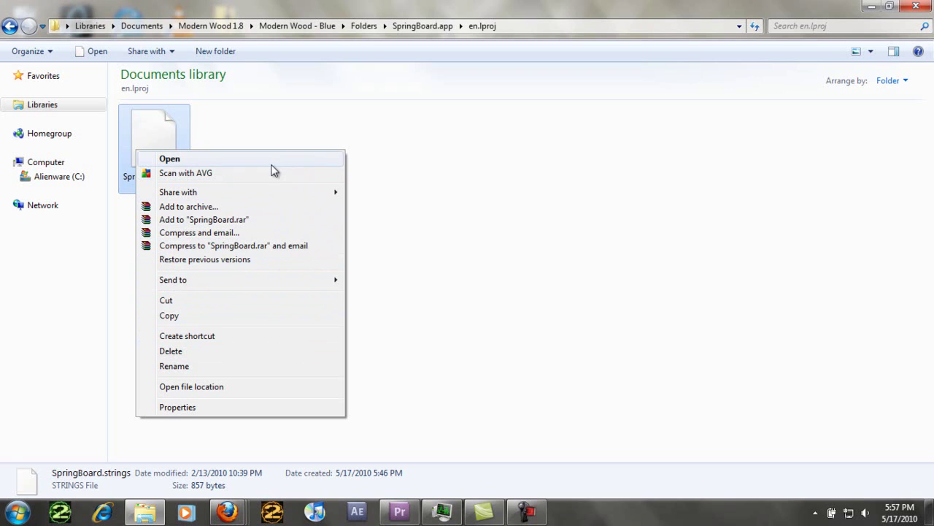
pyautogui.click(465, 236)
pyautogui.rightClick(156, 172)
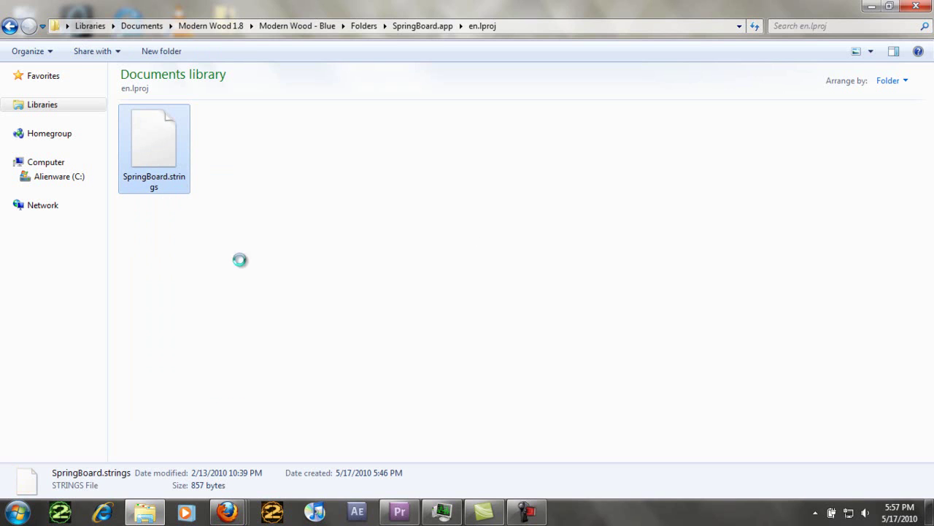
pyautogui.click(223, 387)
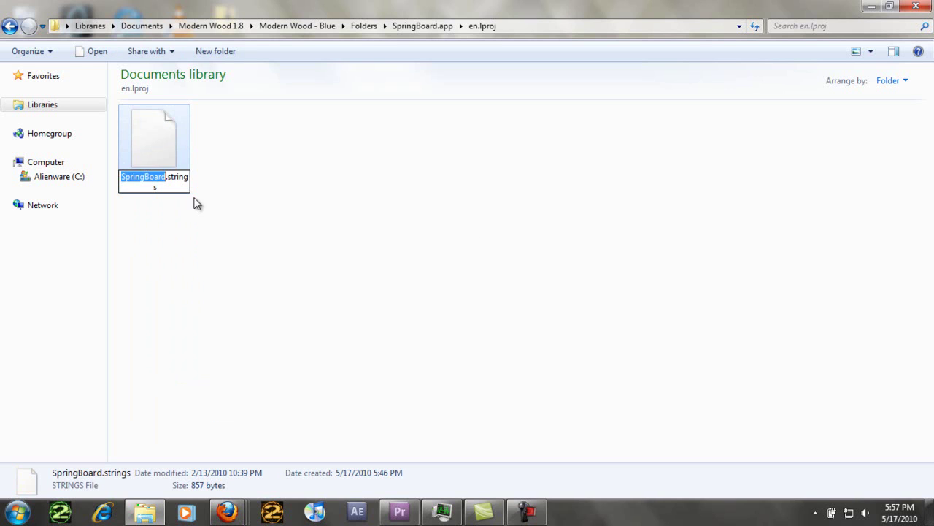
pyautogui.click(176, 189)
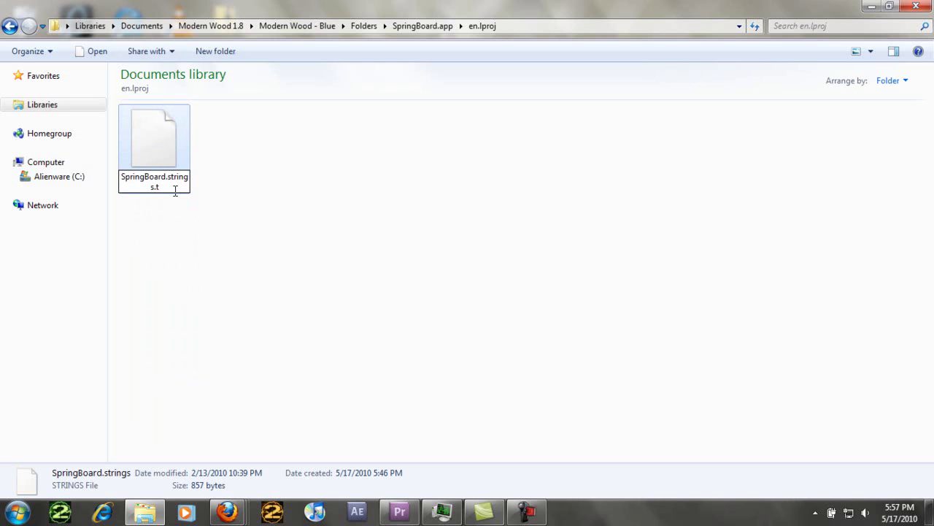
pyautogui.press('Return')
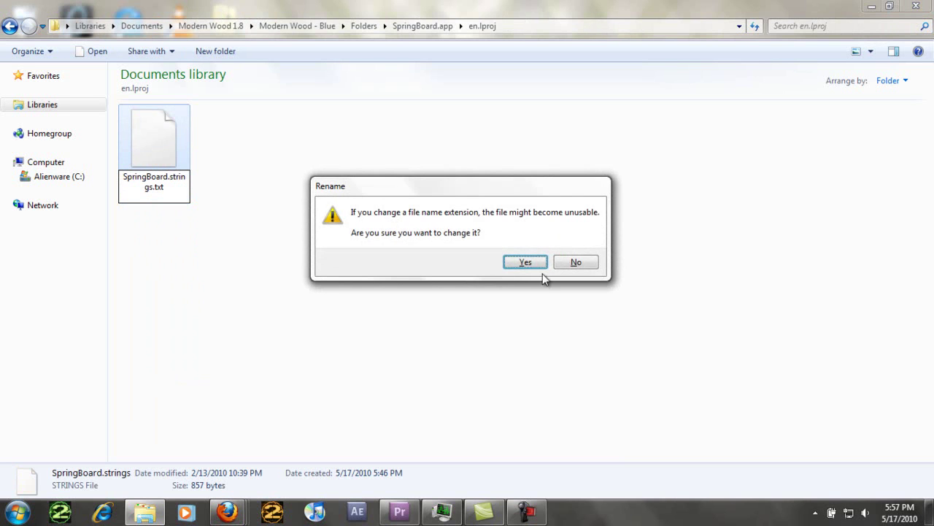
pyautogui.click(512, 267)
pyautogui.click(197, 269)
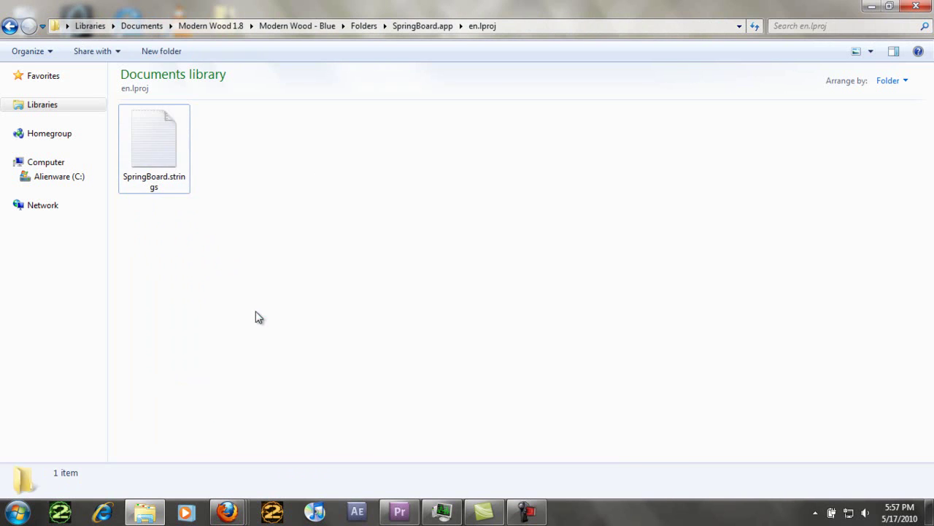
pyautogui.doubleClick(153, 139)
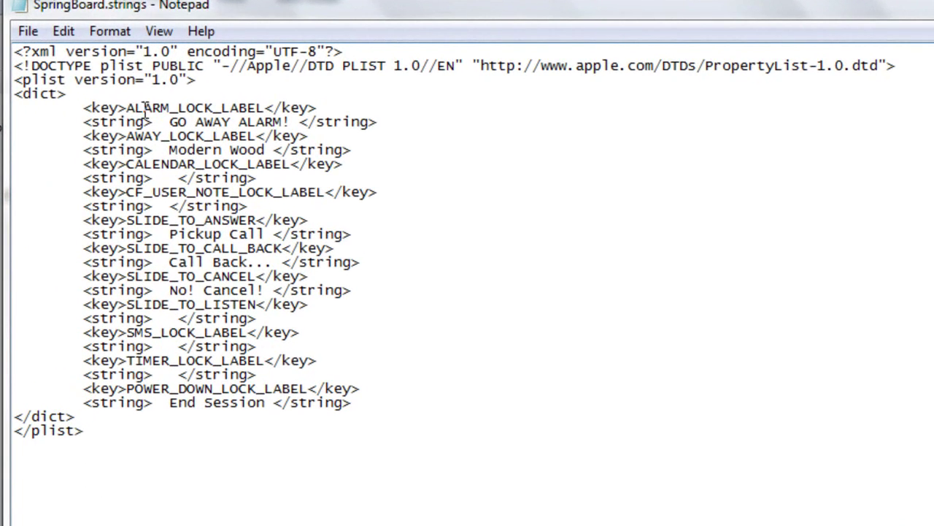
pyautogui.moveTo(127, 107); pyautogui.dragTo(282, 108)
pyautogui.click(423, 120)
pyautogui.moveTo(170, 123); pyautogui.dragTo(292, 110)
pyautogui.click(163, 122)
pyautogui.moveTo(176, 122); pyautogui.dragTo(286, 125)
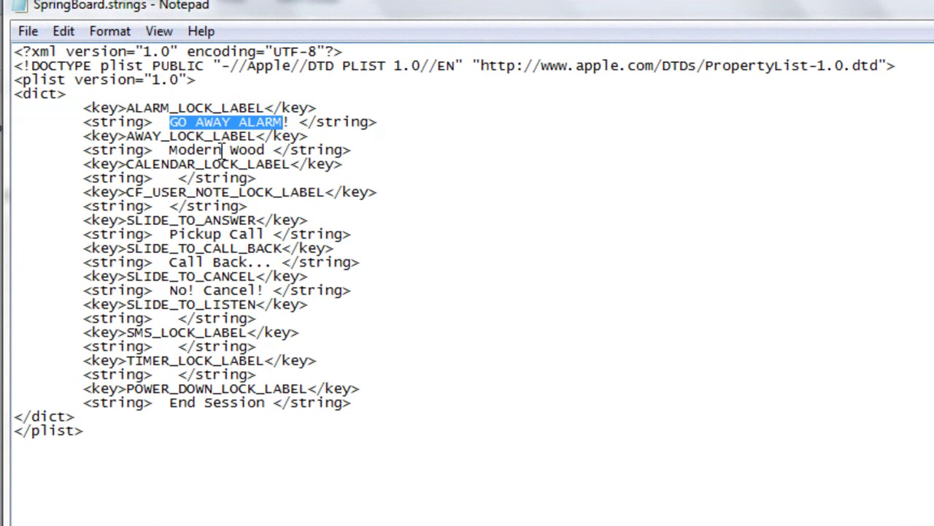
pyautogui.moveTo(167, 151); pyautogui.dragTo(269, 151)
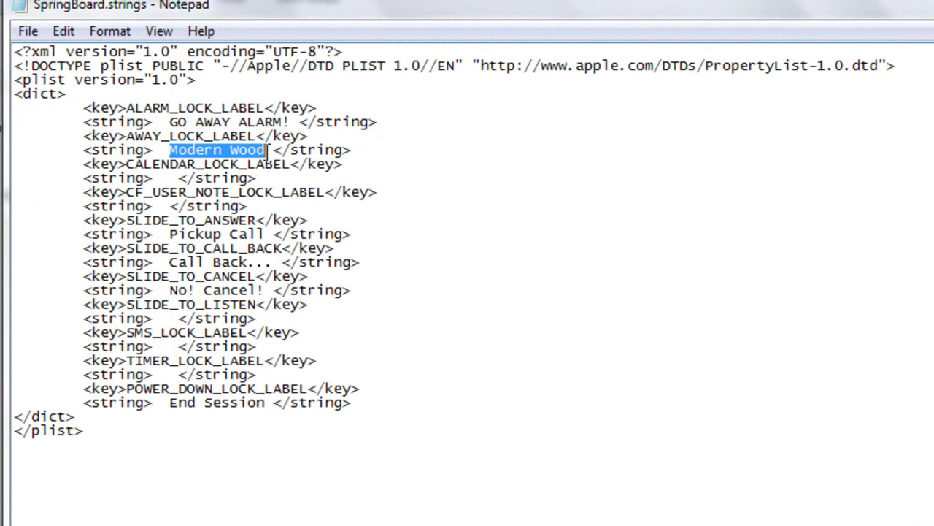
pyautogui.click(257, 178)
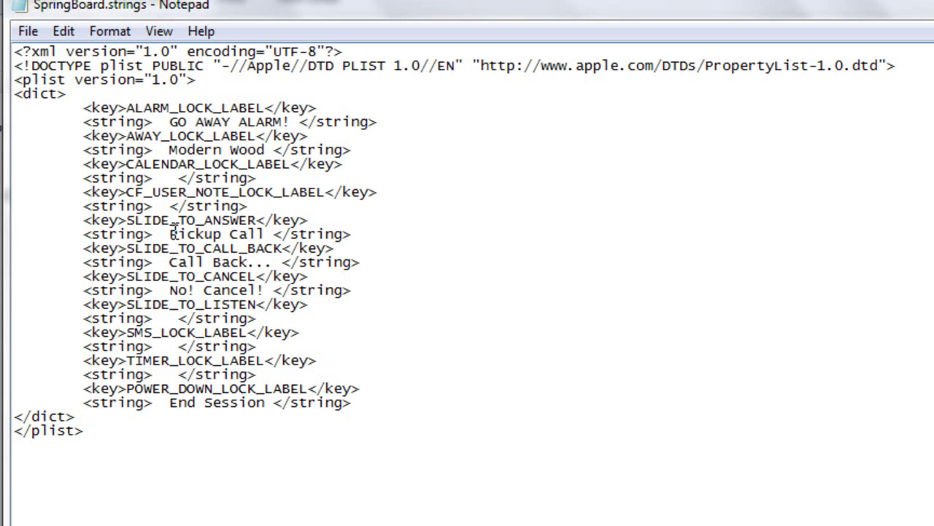
pyautogui.moveTo(171, 232); pyautogui.dragTo(351, 403)
pyautogui.click(467, 377)
pyautogui.moveTo(181, 409); pyautogui.dragTo(371, 380)
pyautogui.click(515, 358)
pyautogui.moveTo(514, 329); pyautogui.dragTo(925, 28)
pyautogui.click(932, 192)
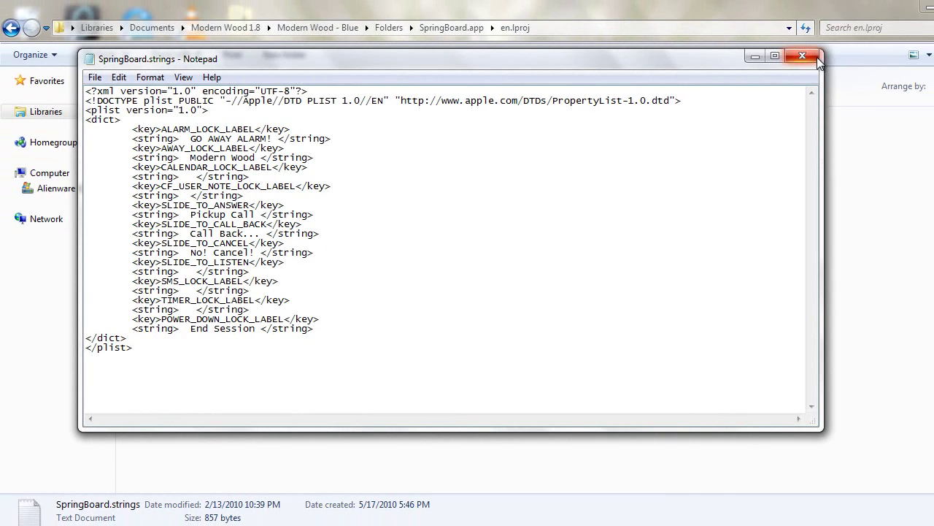
# Step: Close the SpringBoard.strings file in Notepad, then start and cancel a rename of it
pyautogui.click(803, 56)
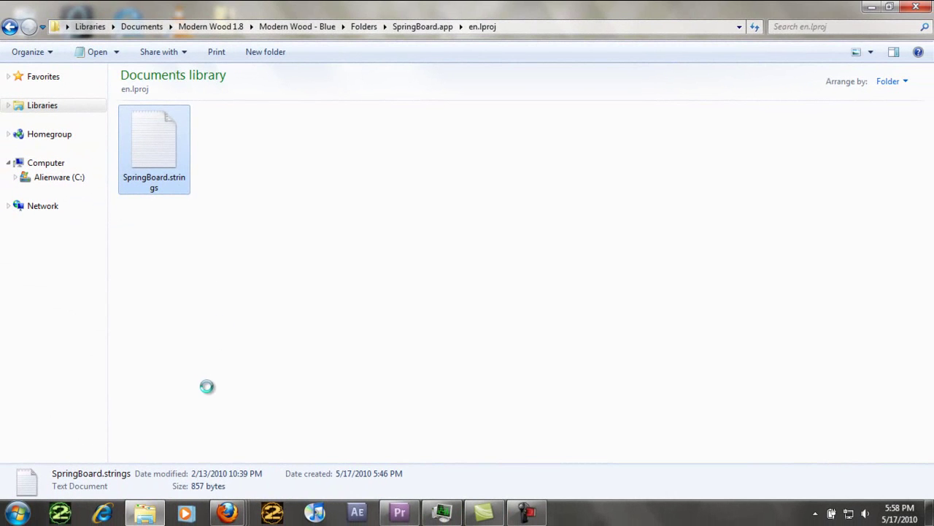
pyautogui.hotkey('shift', 'F10')
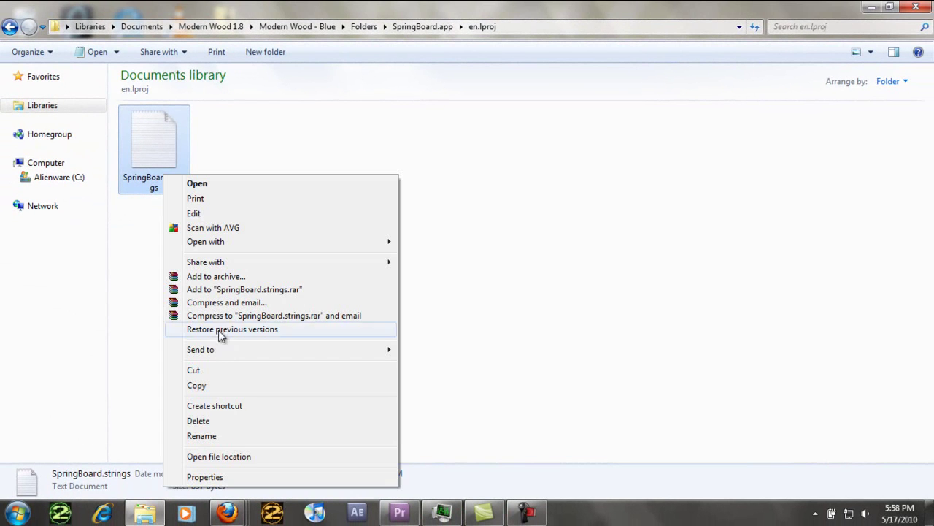
pyautogui.click(206, 438)
pyautogui.press('End')
pyautogui.click(261, 248)
# Step: Peek into SpringBoard.app's es.lproj folder, then go back up to Modern Wood - Blue
pyautogui.click(9, 27)
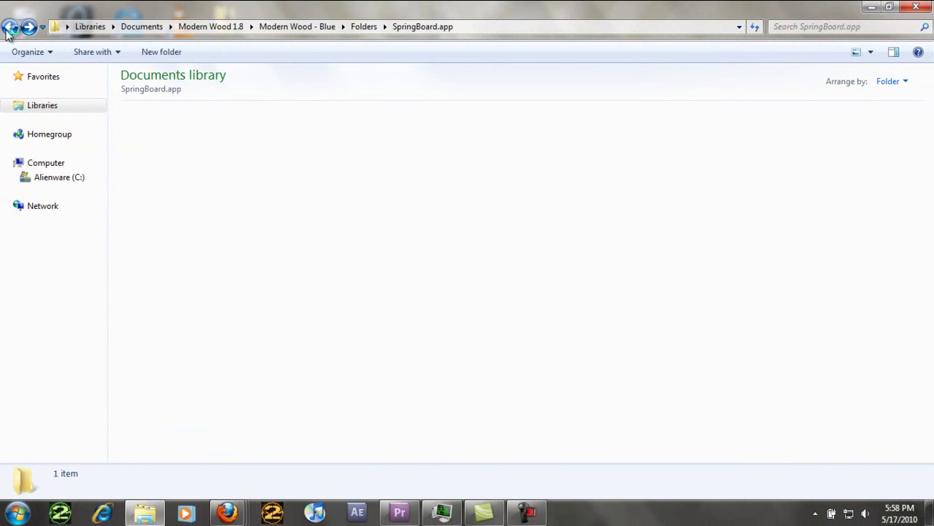
pyautogui.doubleClick(401, 152)
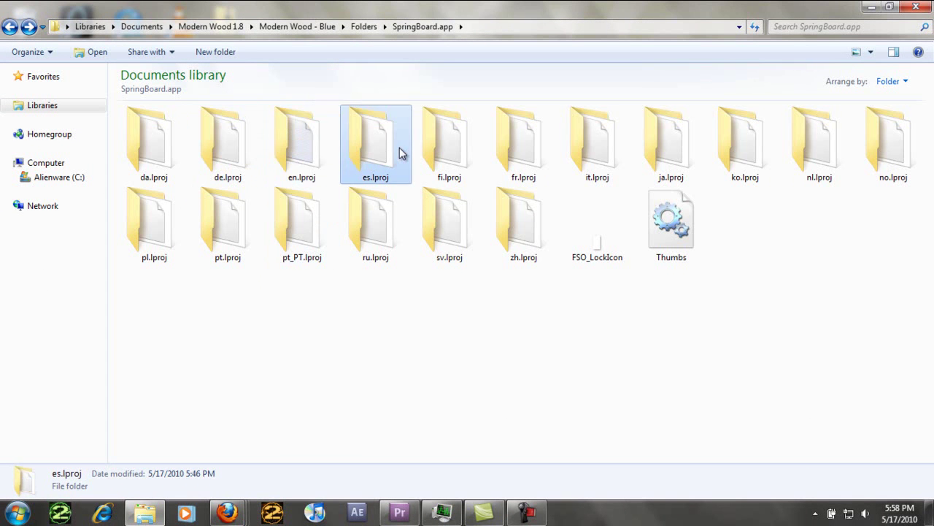
pyautogui.press('BackSpace')
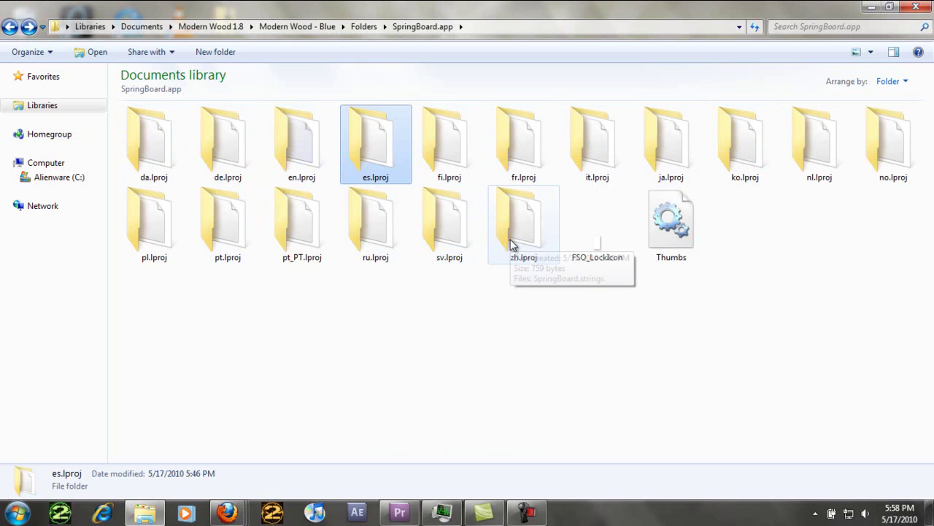
pyautogui.click(10, 28)
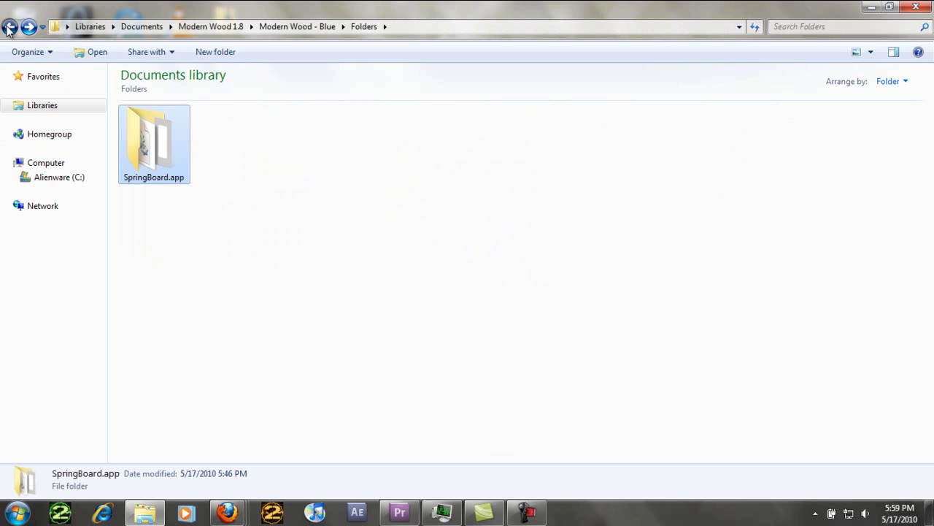
pyautogui.click(9, 27)
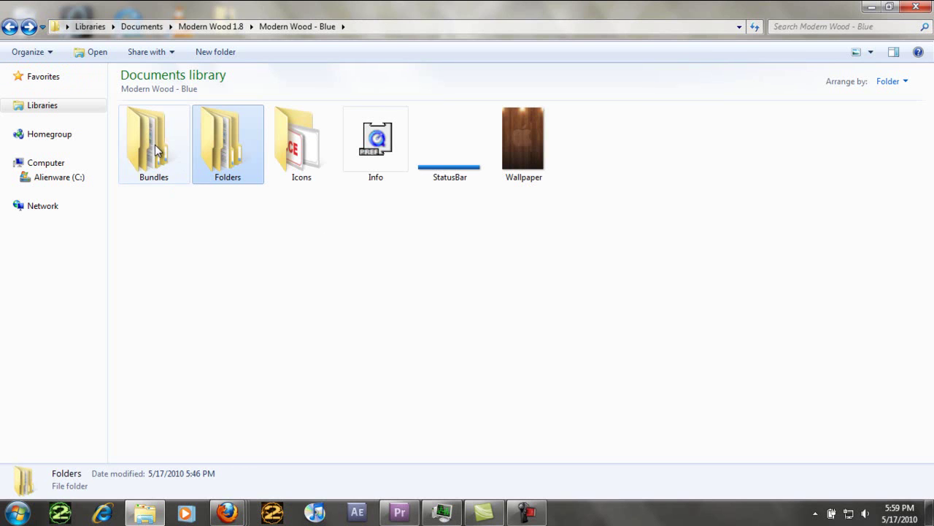
# Step: Inspect the 320 x 73 SBDock image in Bundles > com.apple.springboard, then return to Modern Wood 1.8
pyautogui.doubleClick(155, 149)
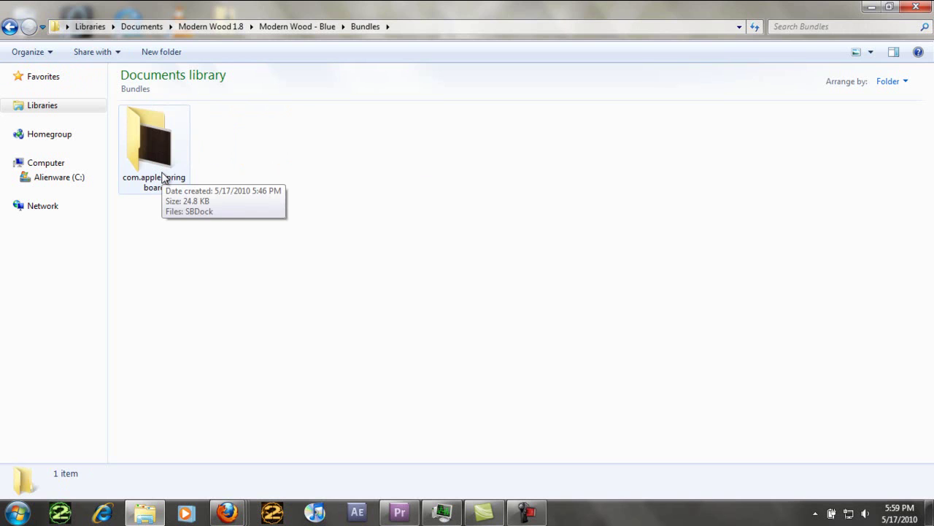
pyautogui.doubleClick(165, 134)
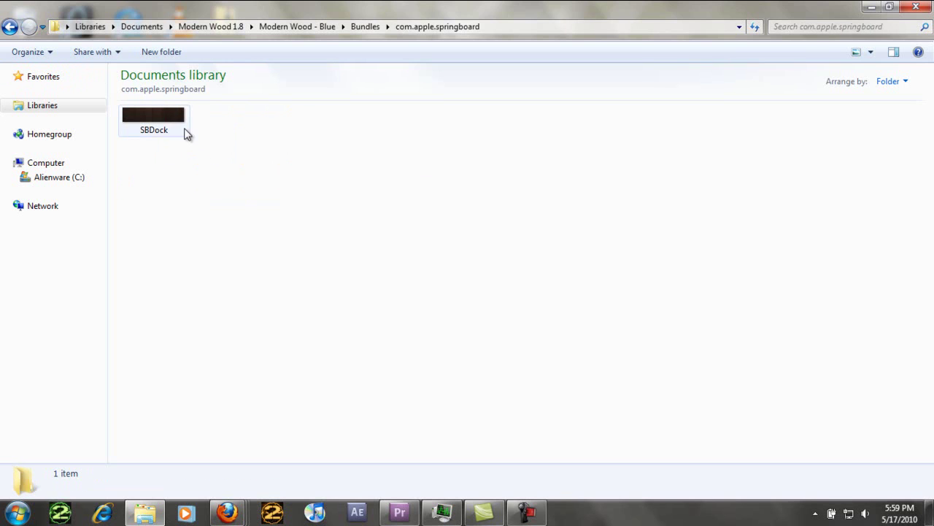
pyautogui.click(142, 132)
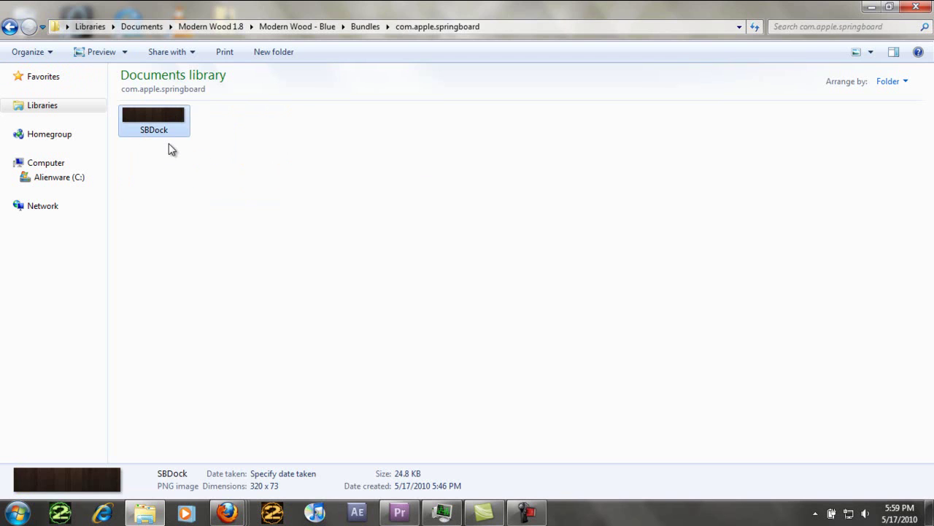
pyautogui.click(166, 144)
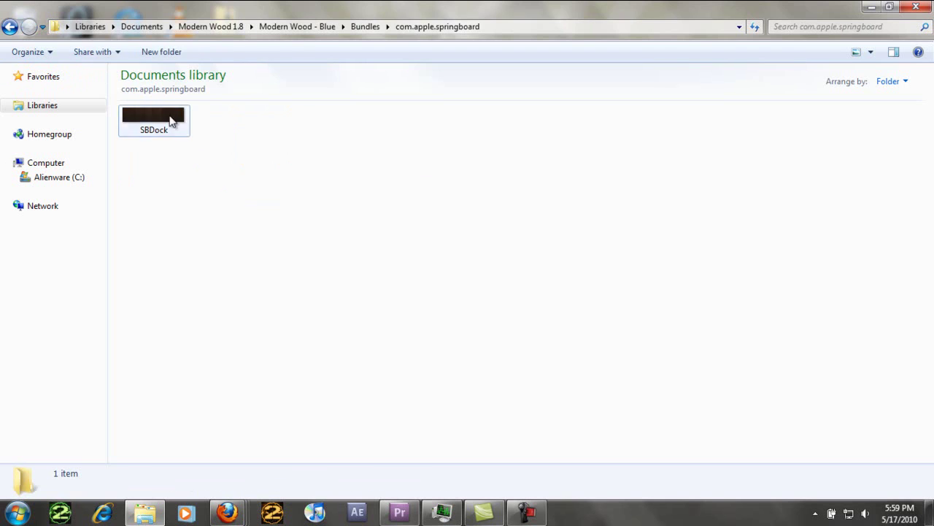
pyautogui.click(9, 27)
pyautogui.click(10, 28)
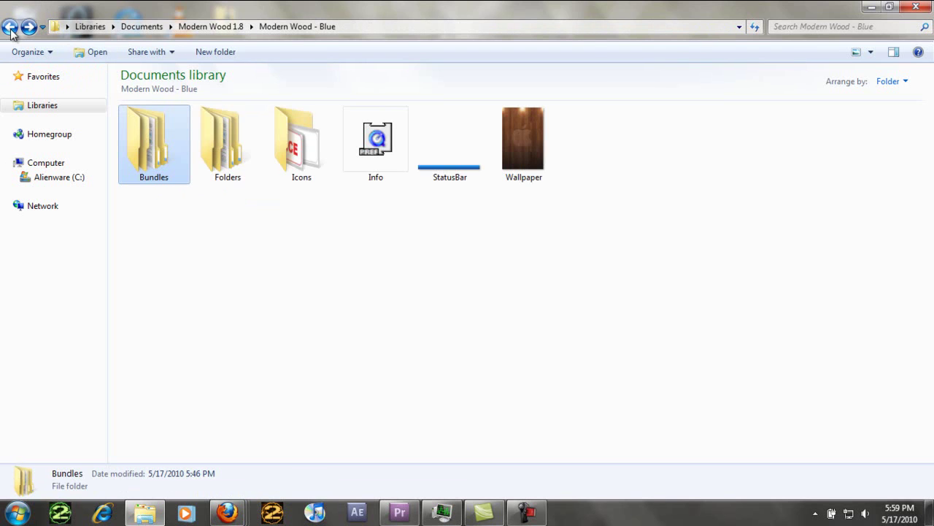
pyautogui.click(9, 27)
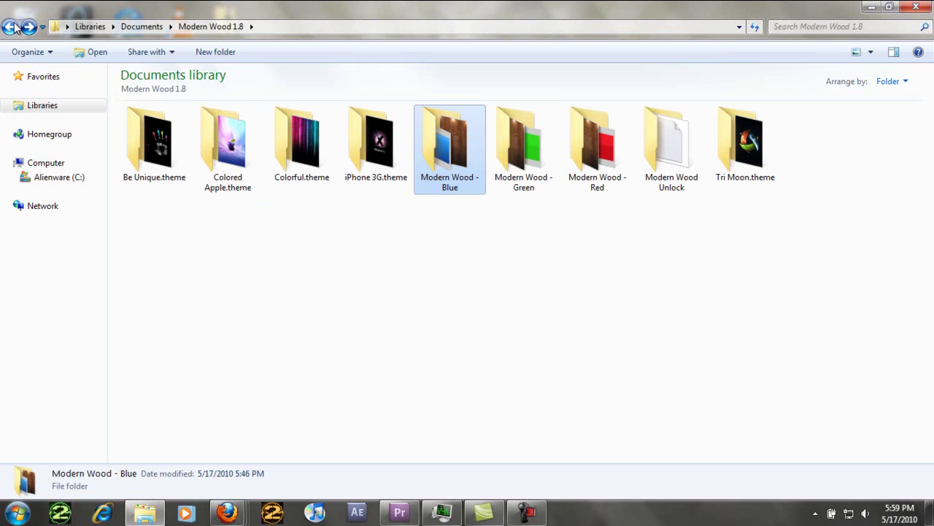
pyautogui.doubleClick(500, 144)
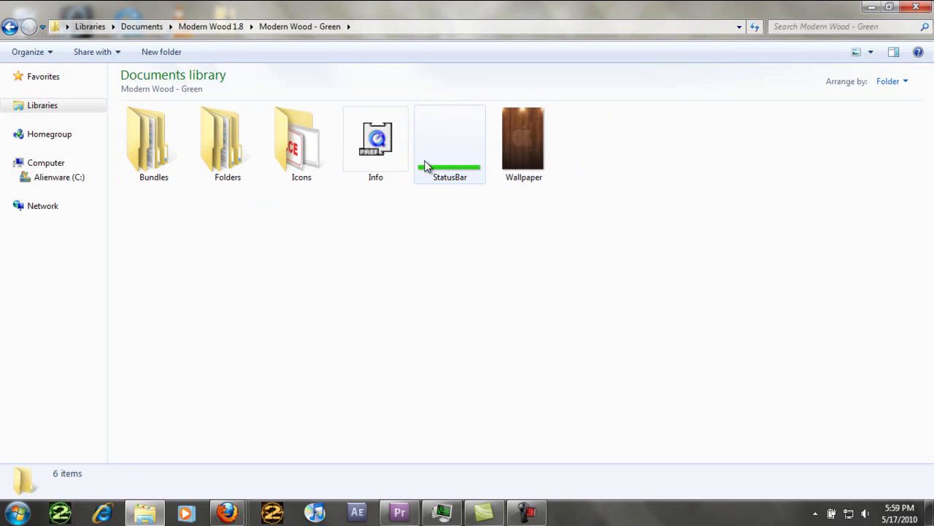
pyautogui.click(10, 27)
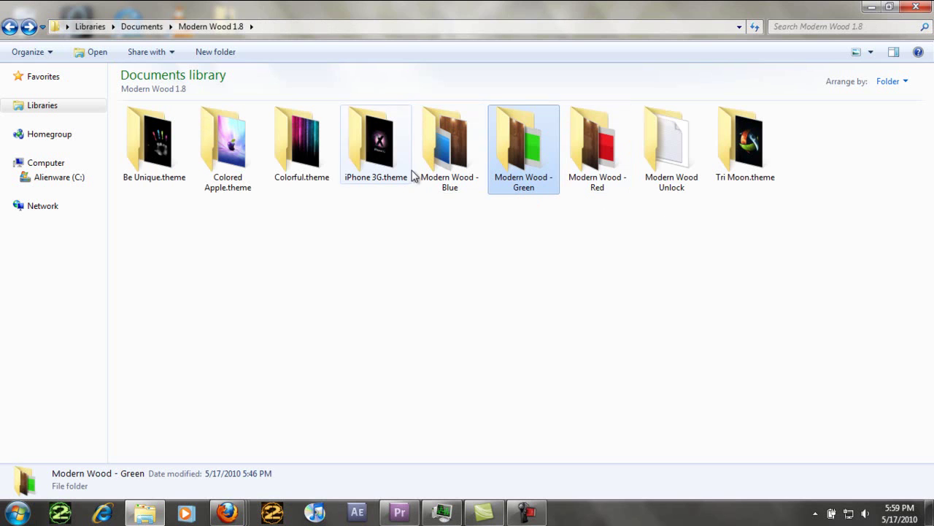
pyautogui.click(593, 148)
pyautogui.click(547, 183)
pyautogui.click(459, 182)
pyautogui.click(540, 239)
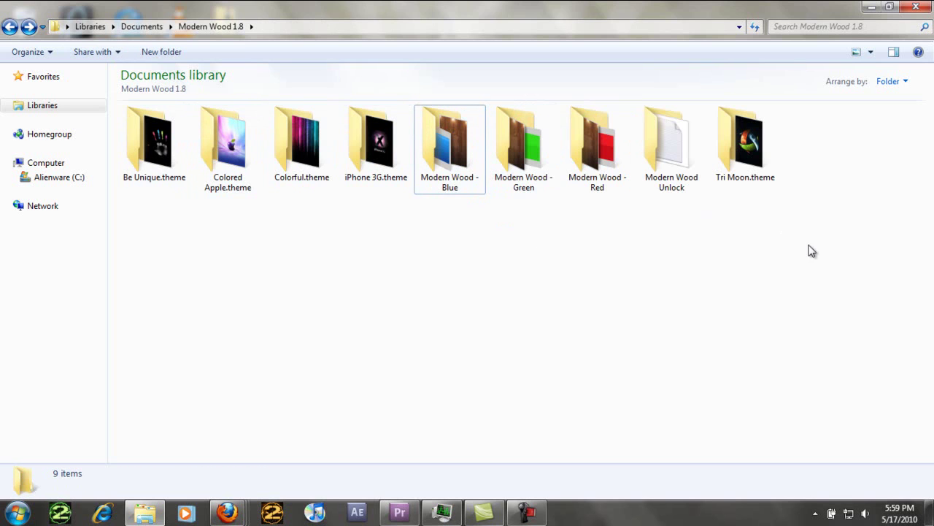
pyautogui.moveTo(811, 245); pyautogui.dragTo(3, 150)
pyautogui.click(315, 288)
pyautogui.moveTo(660, 134)
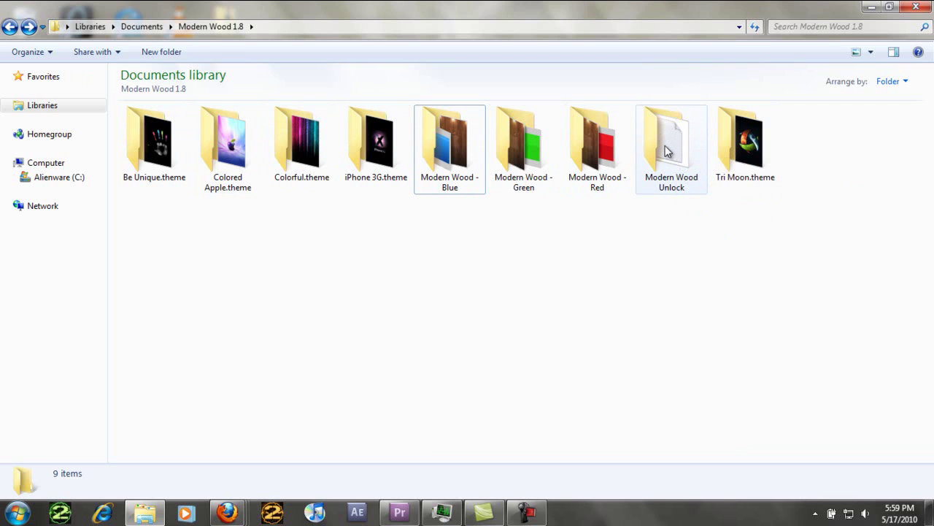
# Step: Open Modern Wood Unlock and view its SpringBoard.strings in Notepad
pyautogui.click(665, 152)
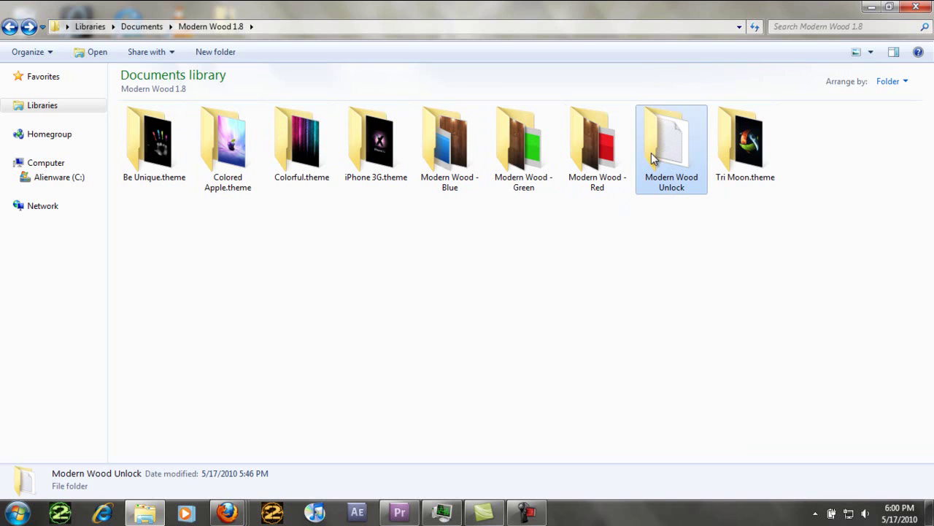
pyautogui.doubleClick(673, 152)
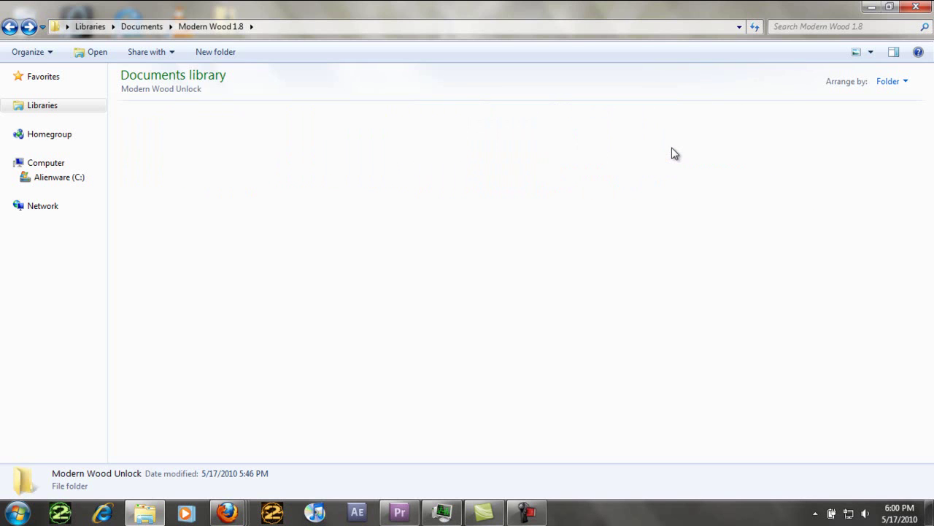
pyautogui.click(239, 162)
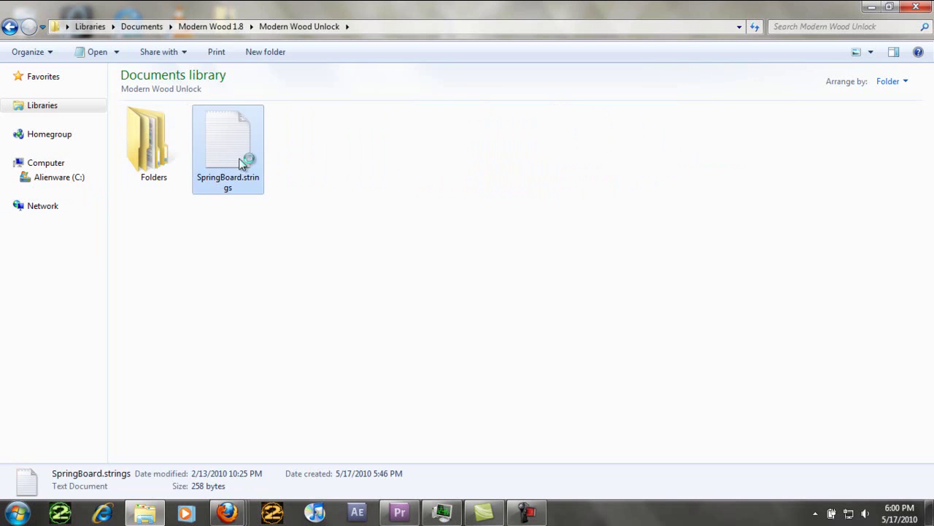
pyautogui.doubleClick(239, 162)
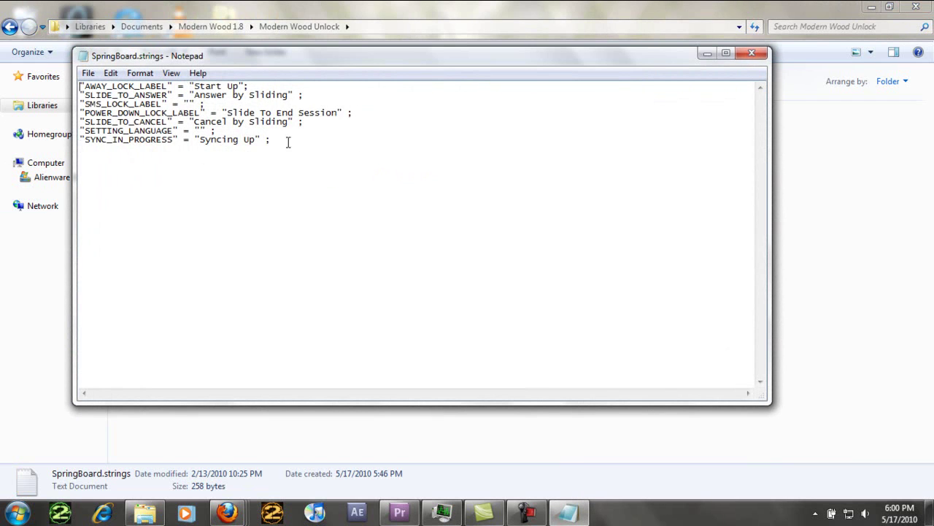
# Step: Highlight the string entries, close Notepad, and open the Folders subfolder
pyautogui.moveTo(81, 85); pyautogui.dragTo(340, 146)
pyautogui.click(340, 148)
pyautogui.click(758, 58)
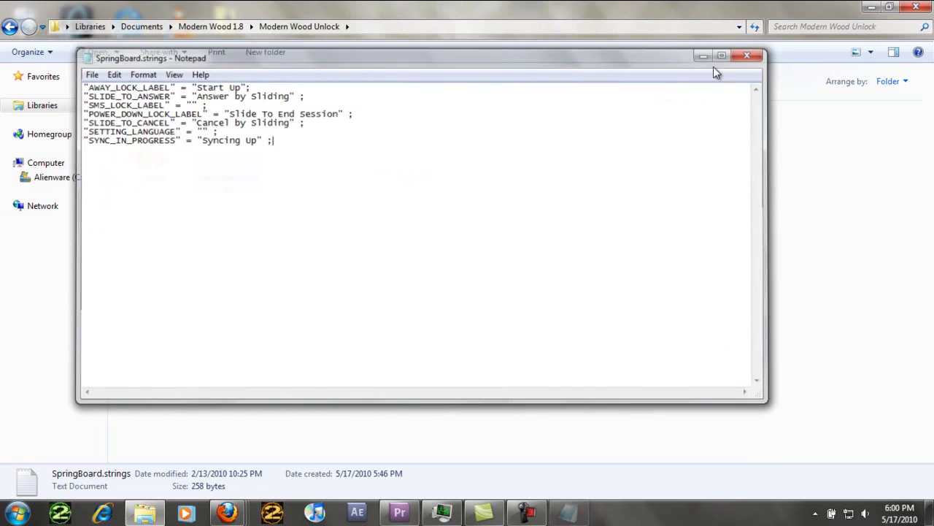
pyautogui.doubleClick(168, 137)
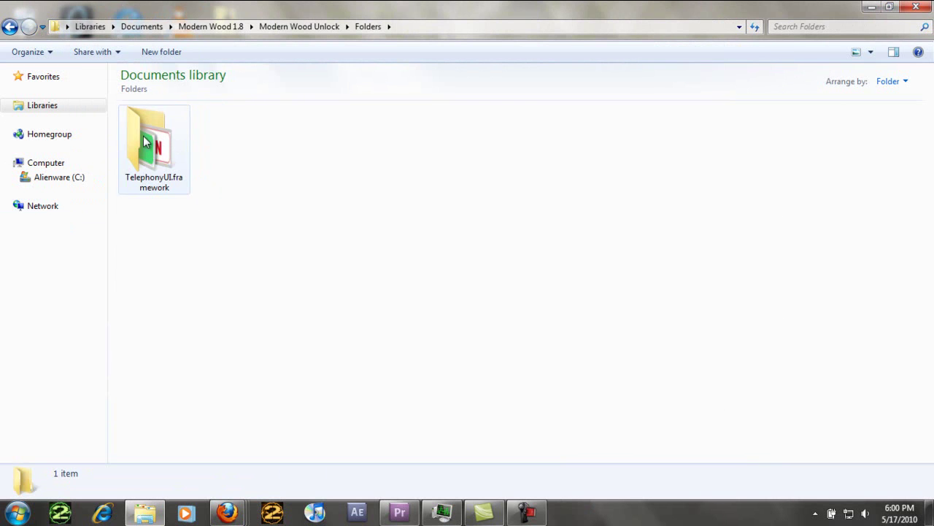
# Step: Open TelephonyUI.framework and preview the ANSWER CALL, UNLOCK and END SESSION images
pyautogui.click(158, 188)
pyautogui.doubleClick(157, 187)
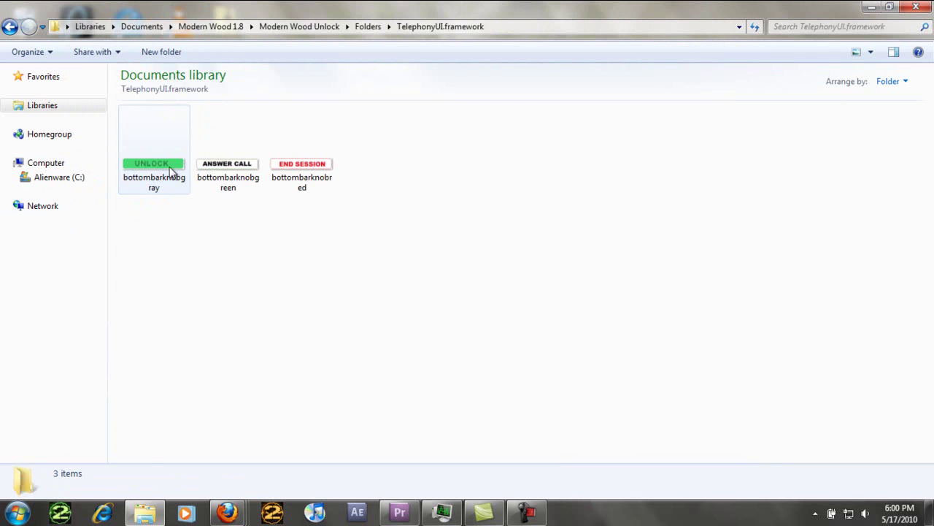
pyautogui.click(211, 174)
pyautogui.press('Left')
pyautogui.click(315, 183)
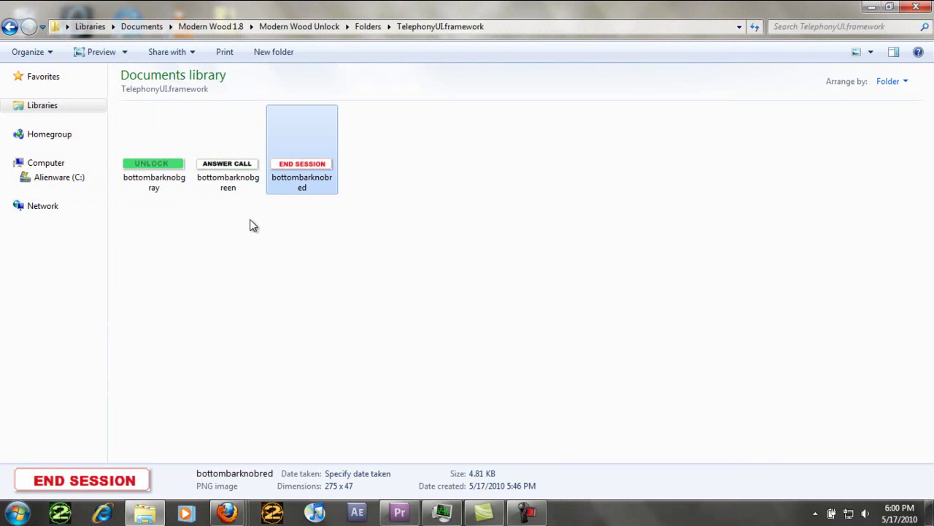
pyautogui.click(201, 275)
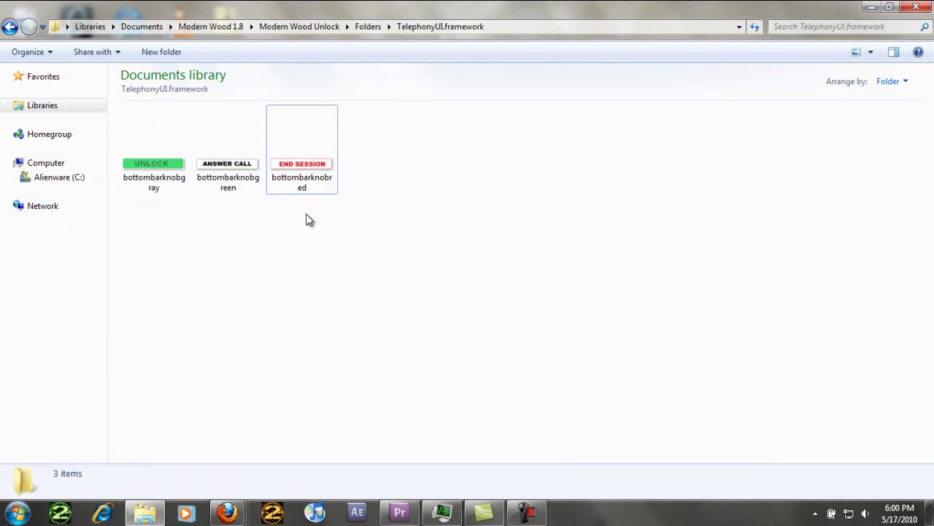
# Step: Reselect the ANSWER CALL and UNLOCK images, then go back twice to Modern Wood Unlock
pyautogui.click(222, 170)
pyautogui.click(167, 169)
pyautogui.click(192, 243)
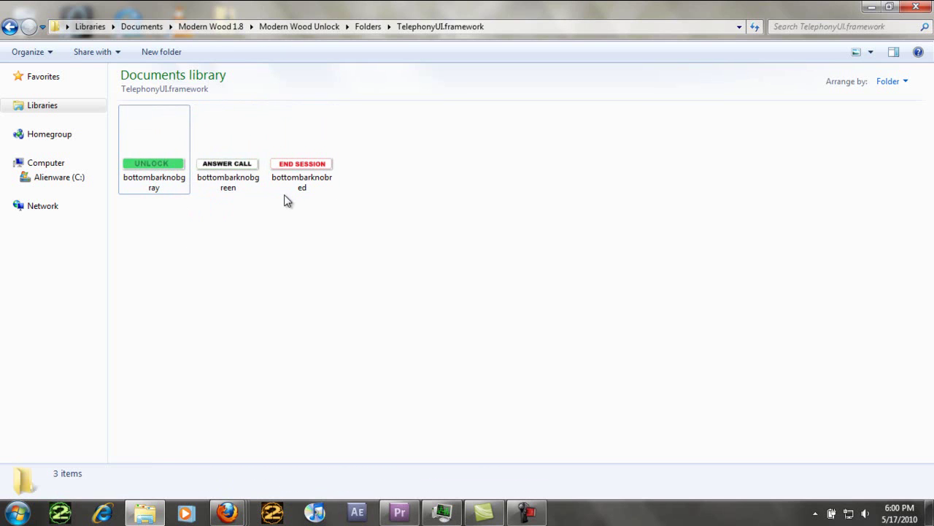
pyautogui.click(9, 27)
pyautogui.click(10, 27)
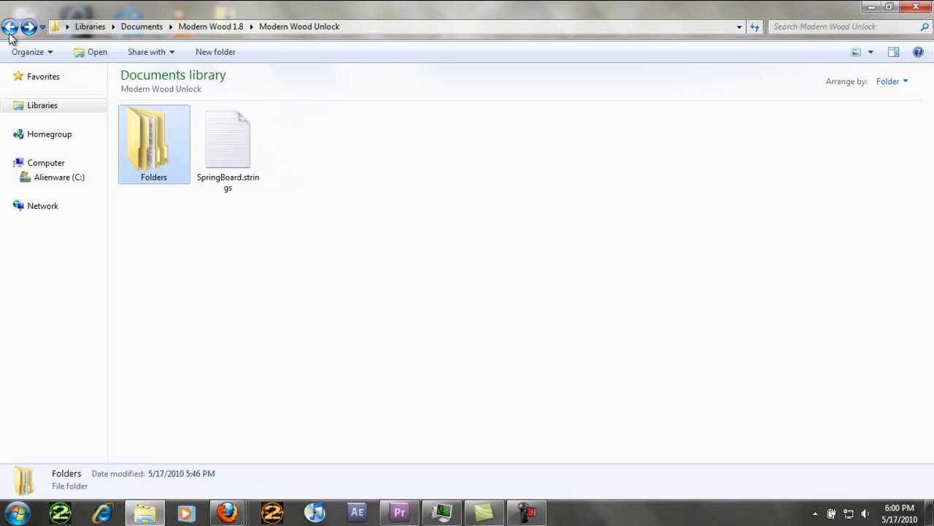
pyautogui.click(368, 175)
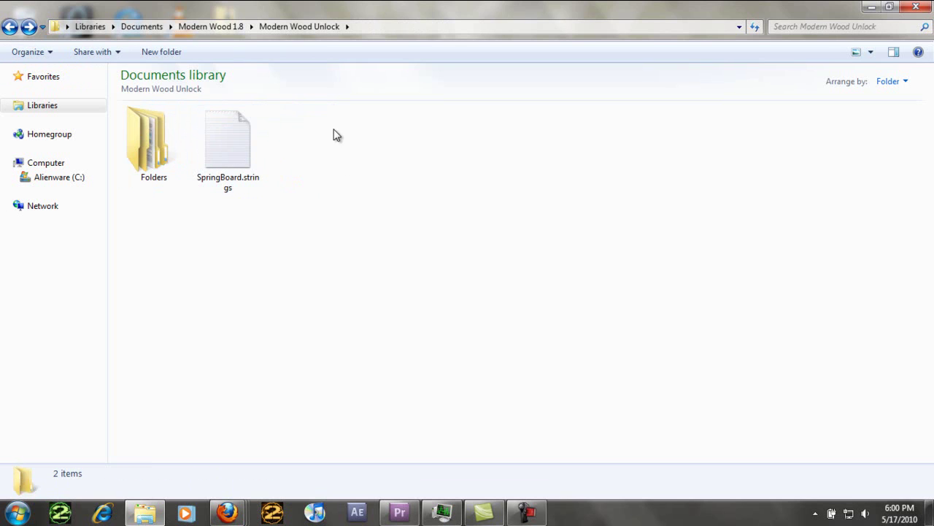
# Step: Leave Modern Wood Unlock and return to the Modern Wood 1.8 folder
pyautogui.click(221, 183)
pyautogui.click(347, 181)
pyautogui.click(10, 27)
# Step: Look inside Be Unique.theme's UIImages folder, return, and briefly select Tri Moon.theme
pyautogui.doubleClick(156, 144)
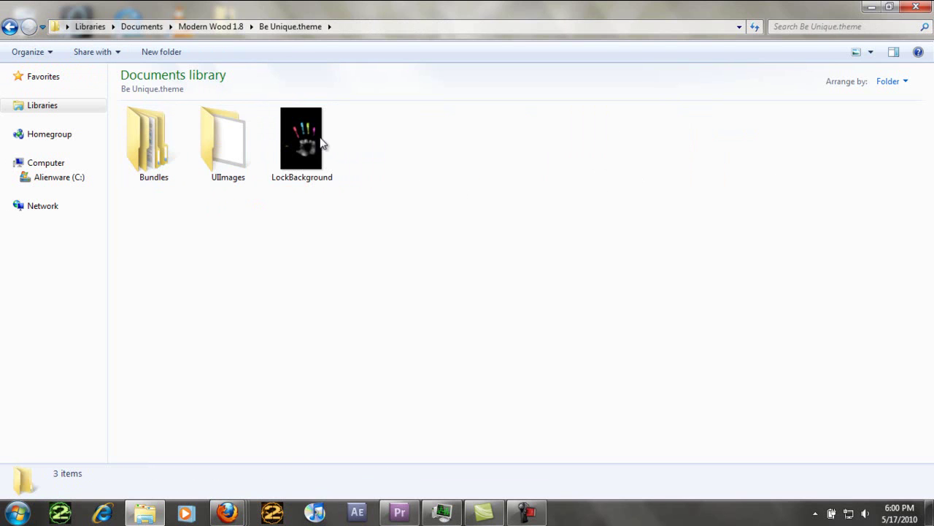
pyautogui.doubleClick(211, 146)
pyautogui.click(9, 27)
pyautogui.click(9, 27)
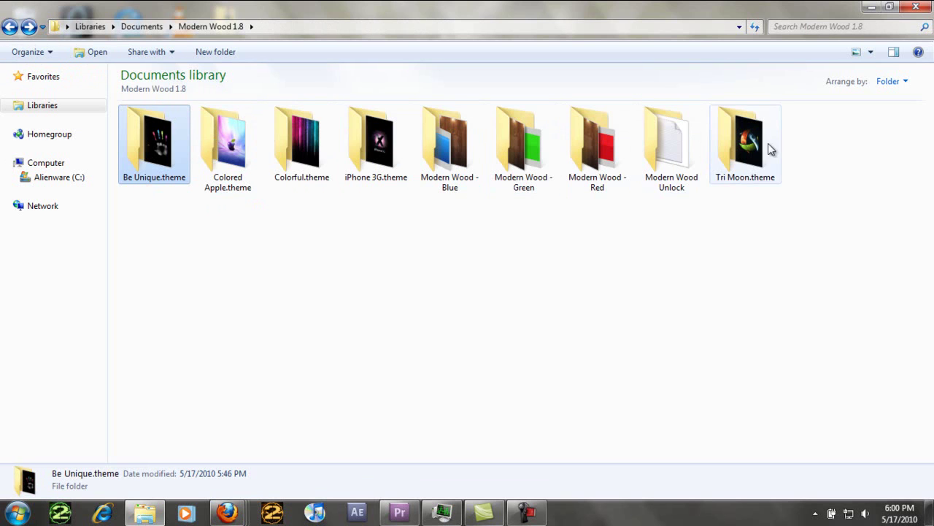
pyautogui.click(728, 169)
pyautogui.click(797, 231)
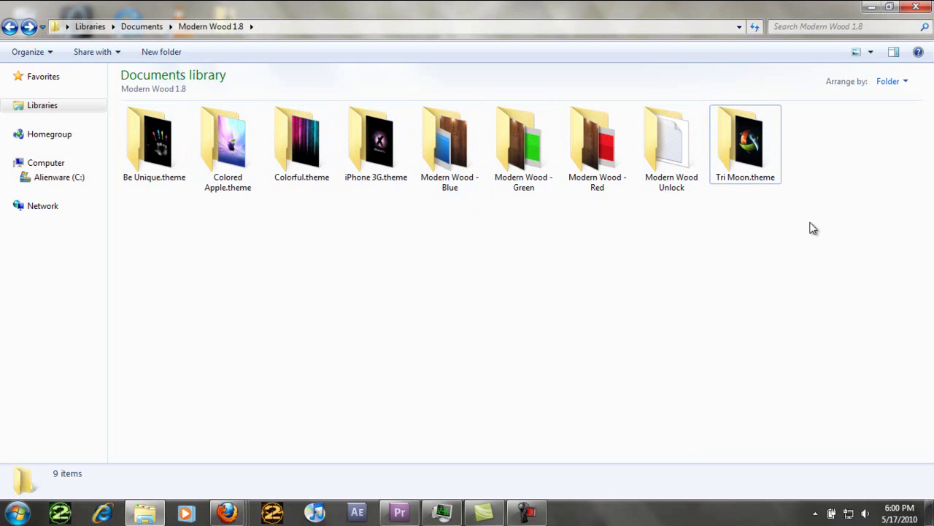
# Step: Navigate from Documents through Modern Wood 1.8 into Modern Wood - Blue, briefly selecting the Info file
pyautogui.click(10, 27)
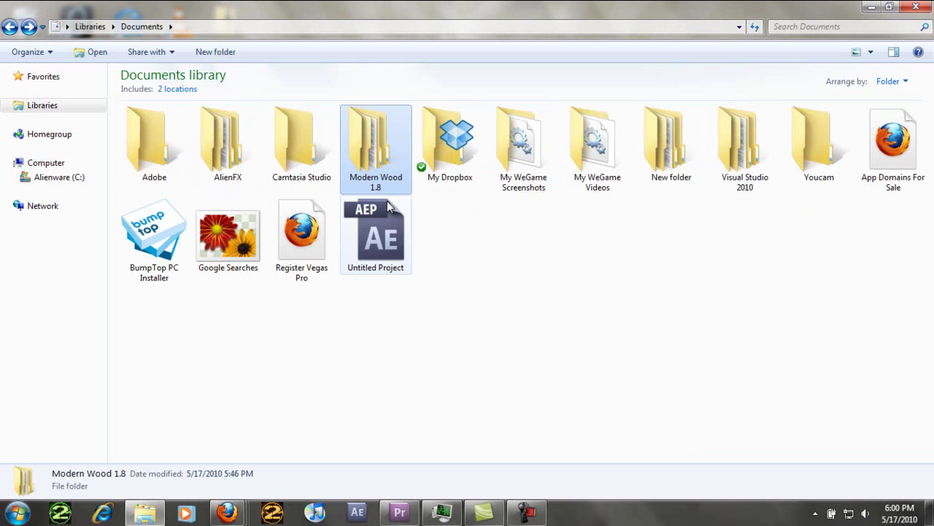
pyautogui.doubleClick(387, 154)
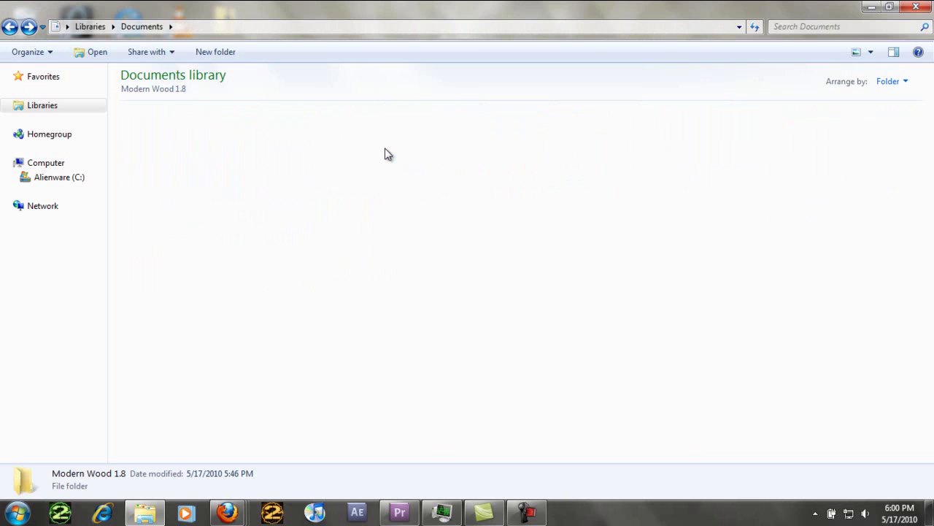
pyautogui.doubleClick(438, 143)
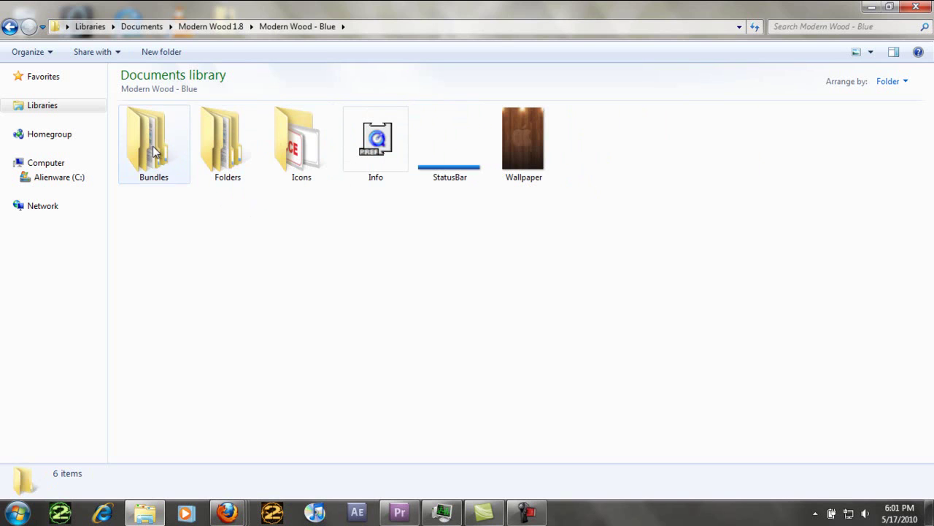
pyautogui.click(395, 133)
pyautogui.click(528, 217)
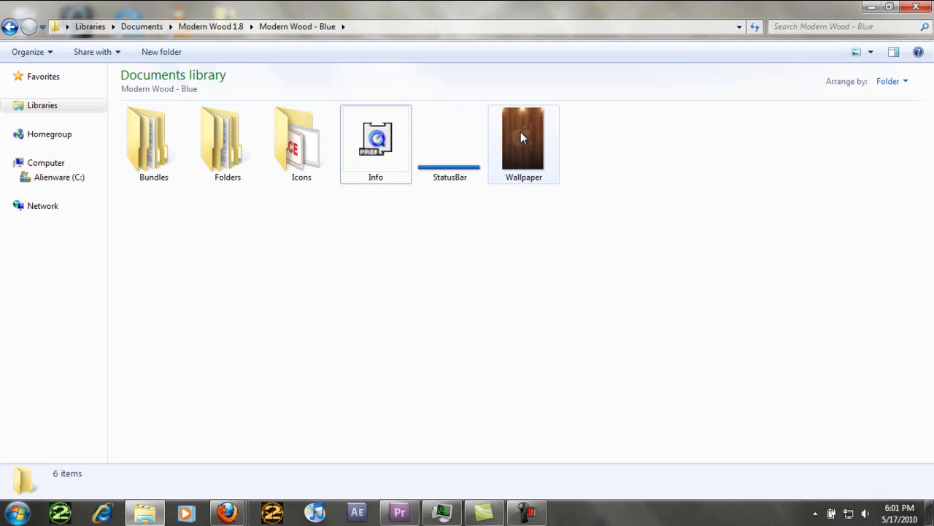